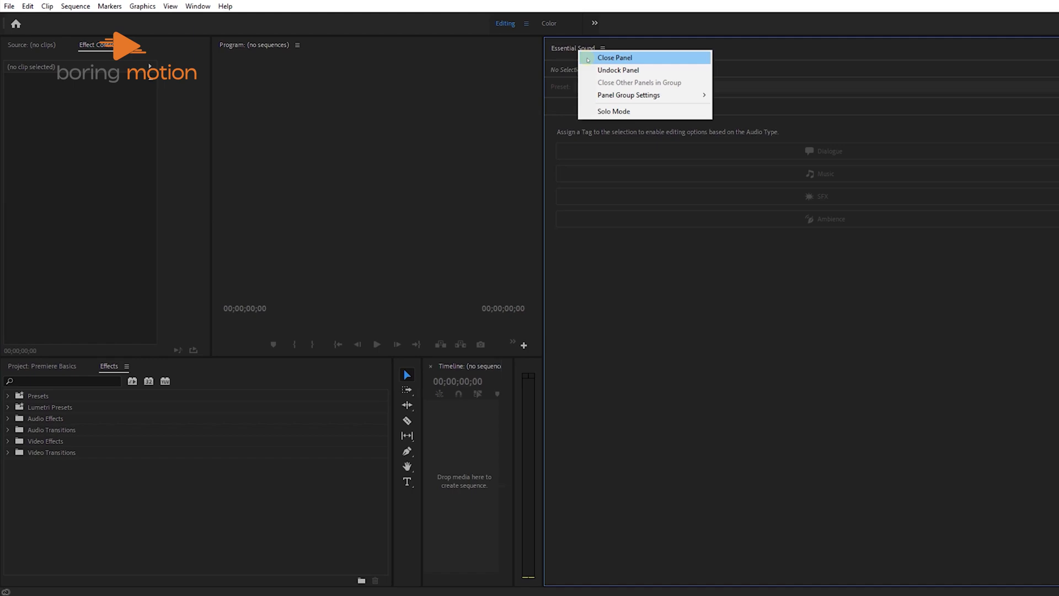
# Open the Window menu to list the workspace panels available to show.
pyautogui.click(198, 6)
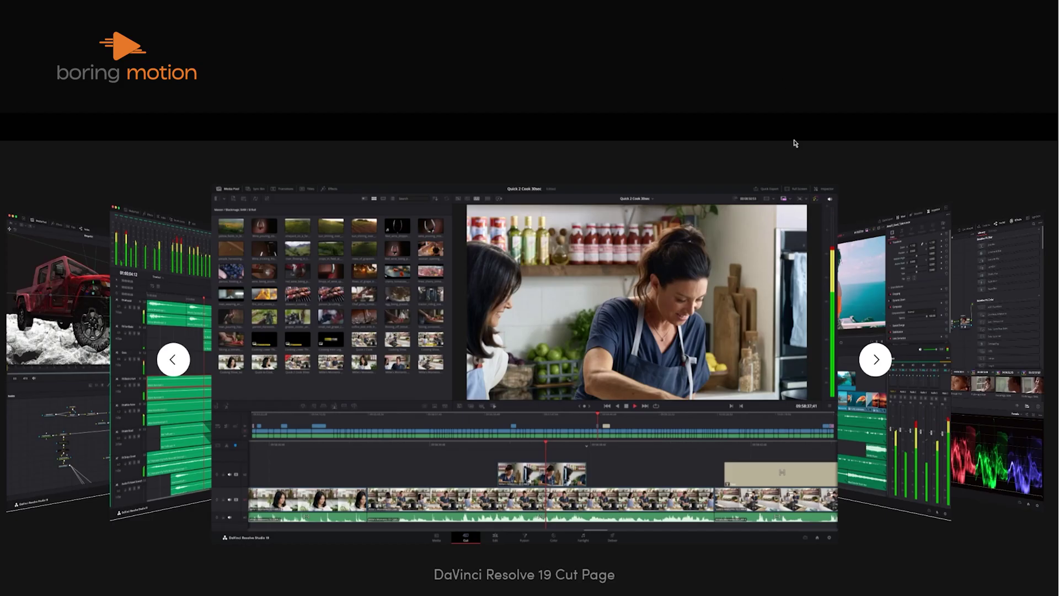
# Advance the carousel through the DaVinci Resolve 19 page screenshots, past the Fairlight Page preview.
pyautogui.click(878, 364)
pyautogui.click(878, 364)
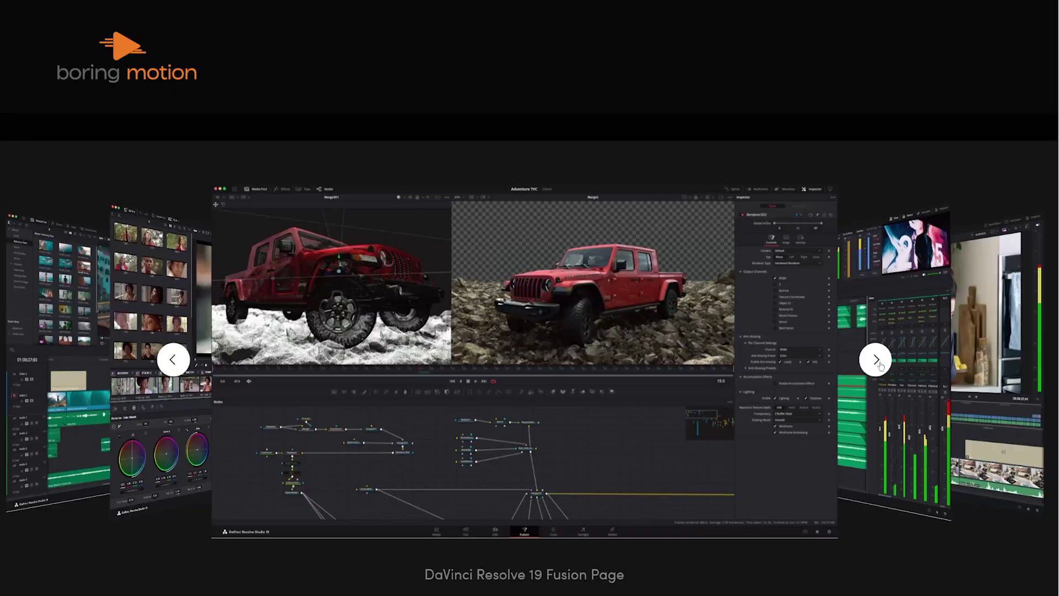
pyautogui.click(880, 365)
pyautogui.click(878, 364)
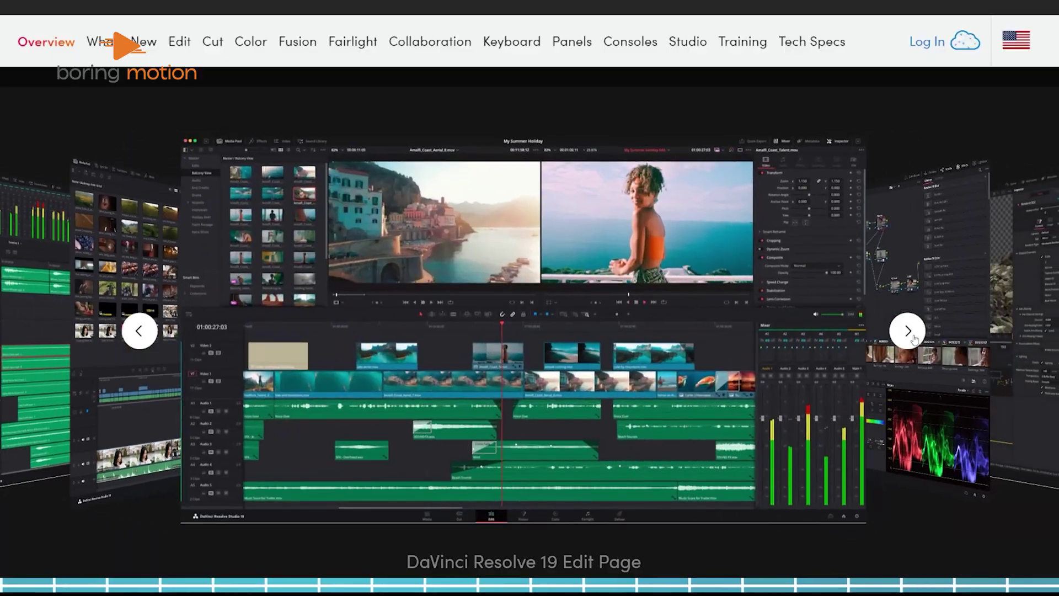
pyautogui.click(913, 336)
pyautogui.click(913, 337)
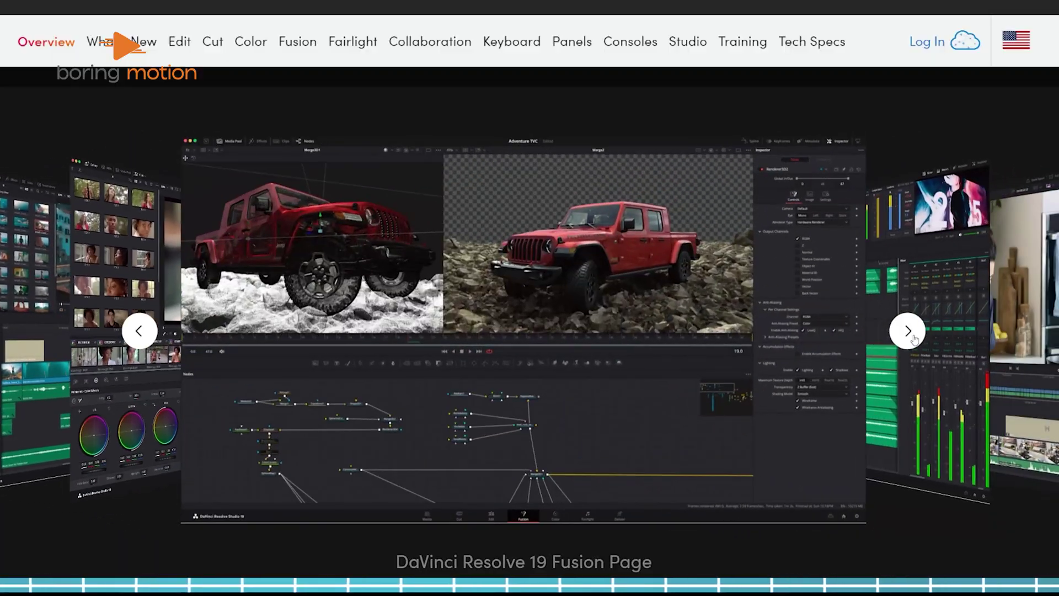
pyautogui.click(913, 337)
pyautogui.click(913, 337)
pyautogui.click(913, 336)
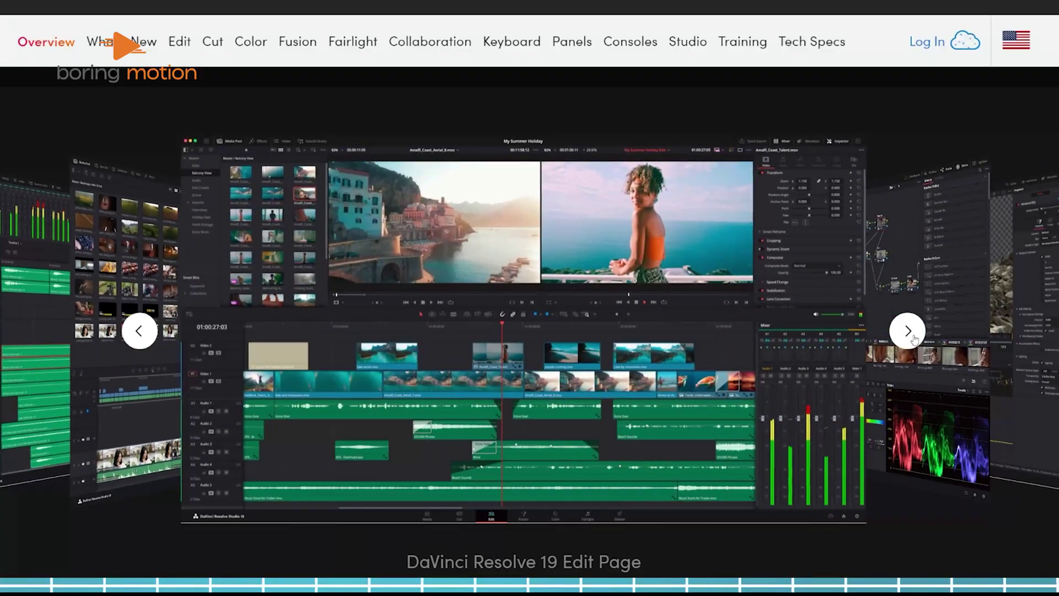
pyautogui.click(913, 336)
pyautogui.click(913, 337)
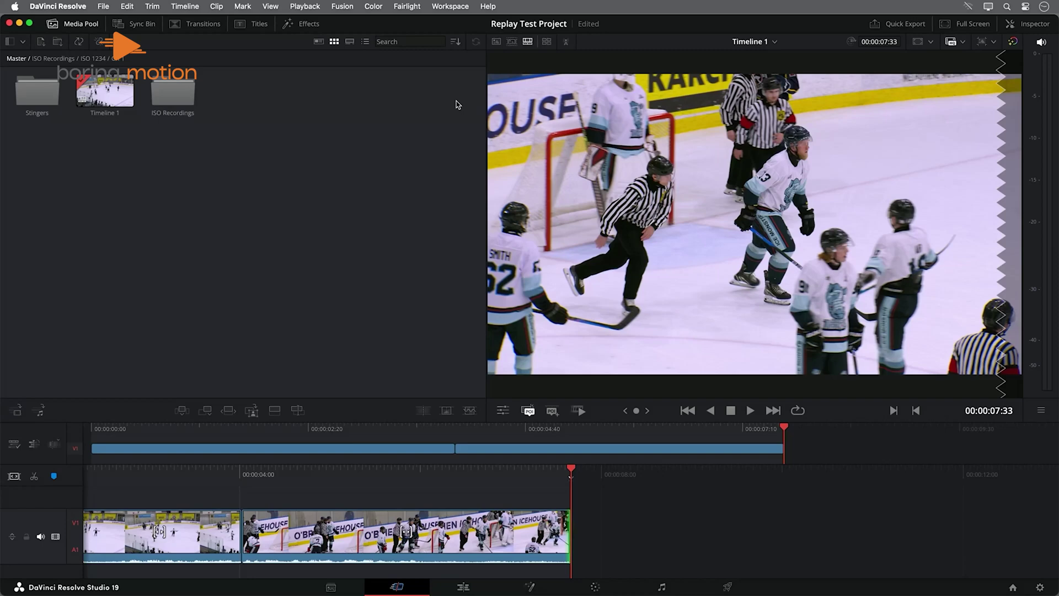
# Show all eight Source Tape cameras in an enlarged multiview grid, rewound to 00:04:00:02.
pyautogui.click(565, 42)
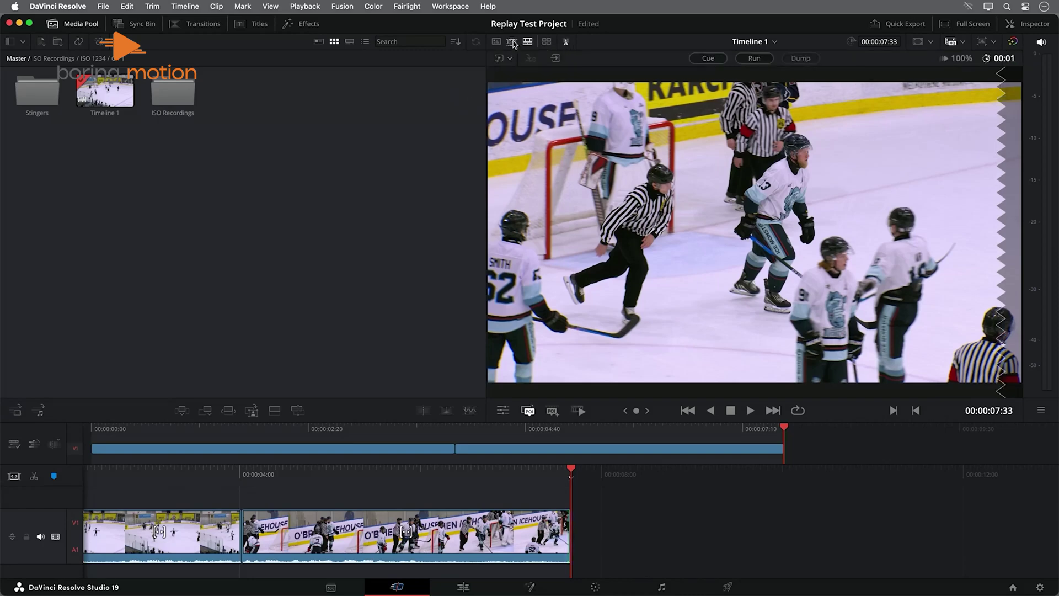
pyautogui.click(546, 43)
pyautogui.click(547, 44)
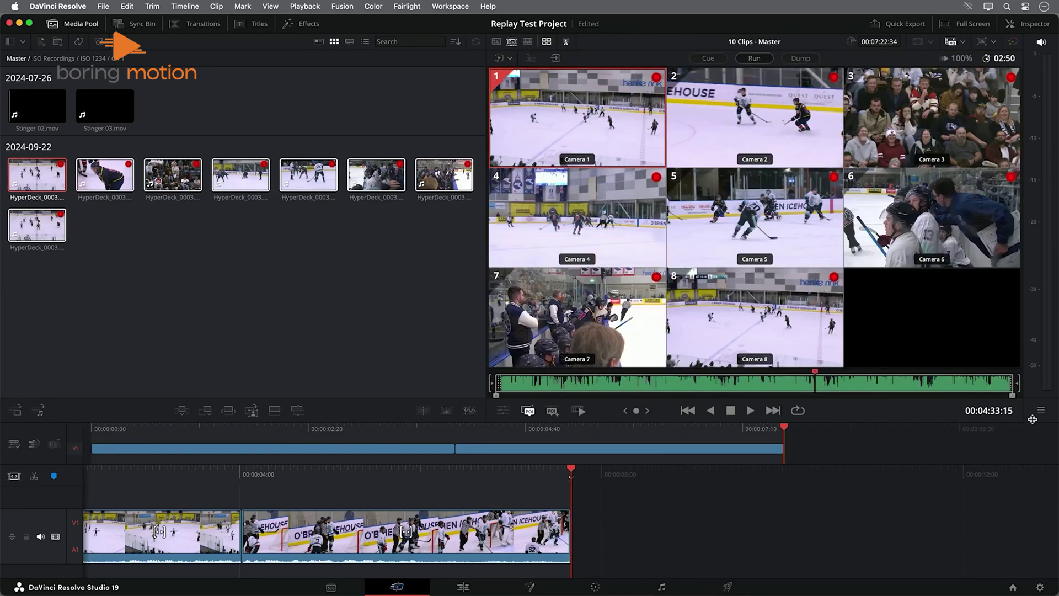
pyautogui.moveTo(1032, 419); pyautogui.dragTo(1032, 468)
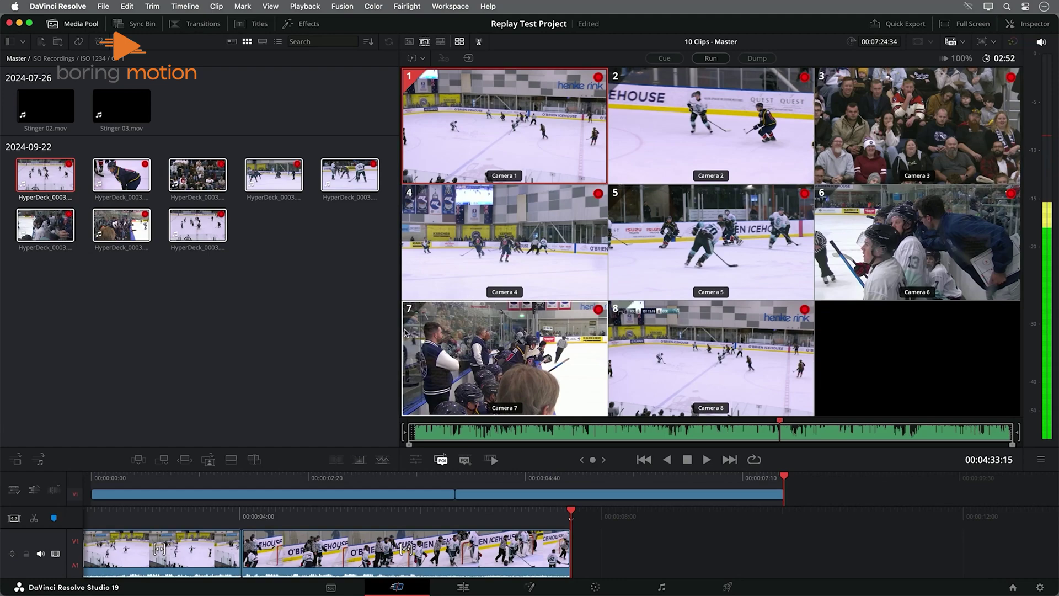
pyautogui.moveTo(399, 330); pyautogui.dragTo(272, 307)
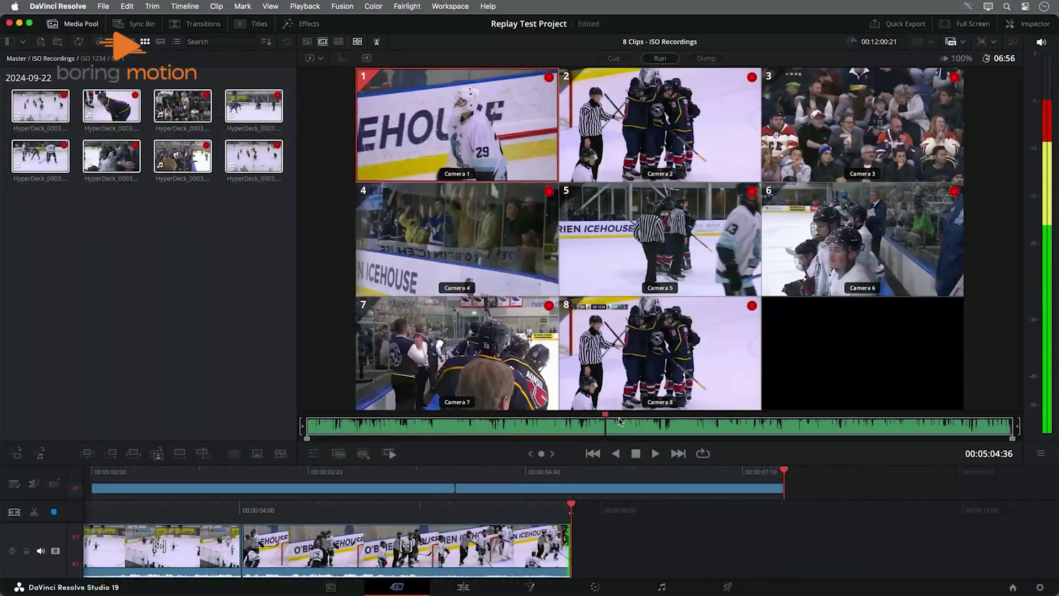
pyautogui.moveTo(604, 421); pyautogui.dragTo(541, 415)
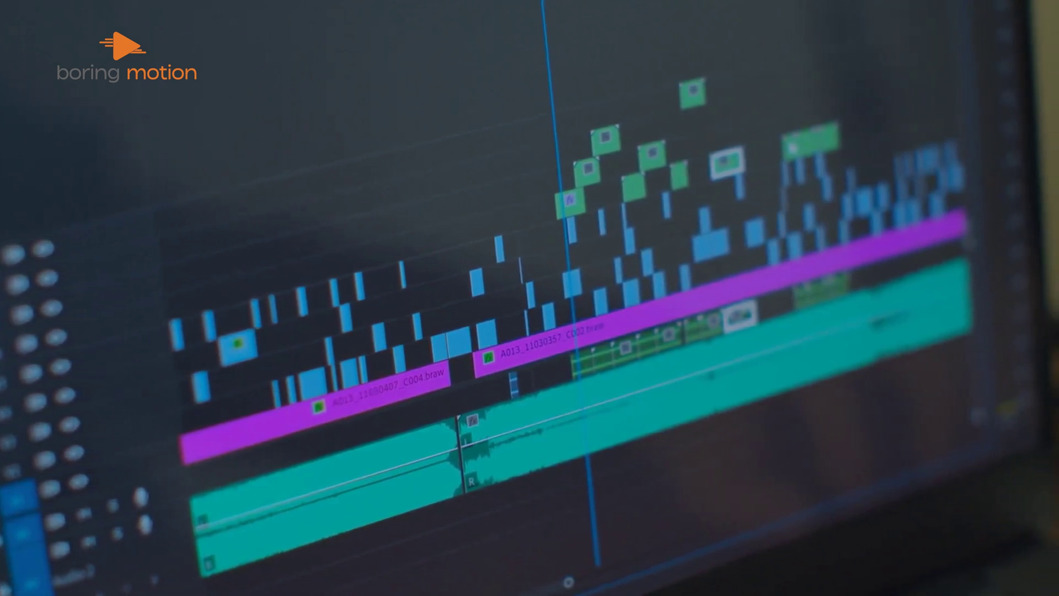
# Drop a project clip onto V1 at the start of Sequence 01, then select DSCF4486.MOV.
pyautogui.moveTo(138, 338); pyautogui.dragTo(998, 356)
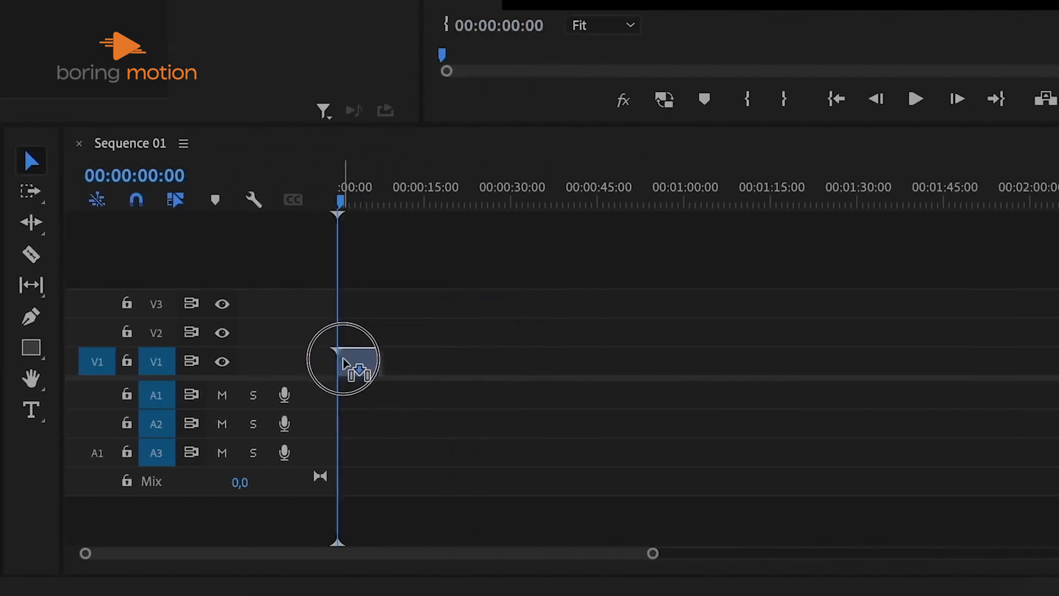
pyautogui.moveTo(343, 364); pyautogui.dragTo(343, 361)
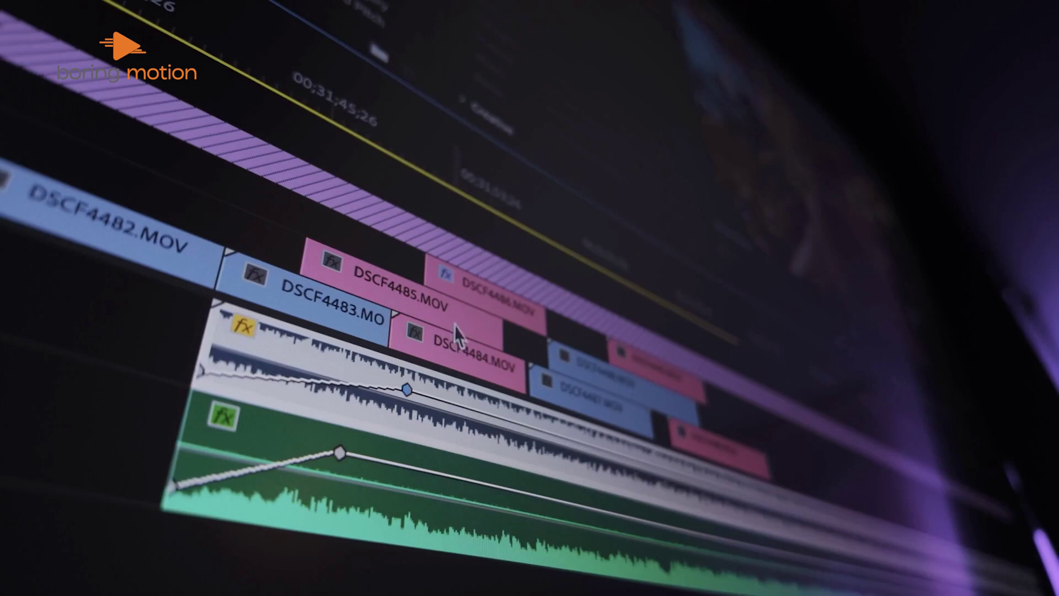
pyautogui.click(496, 308)
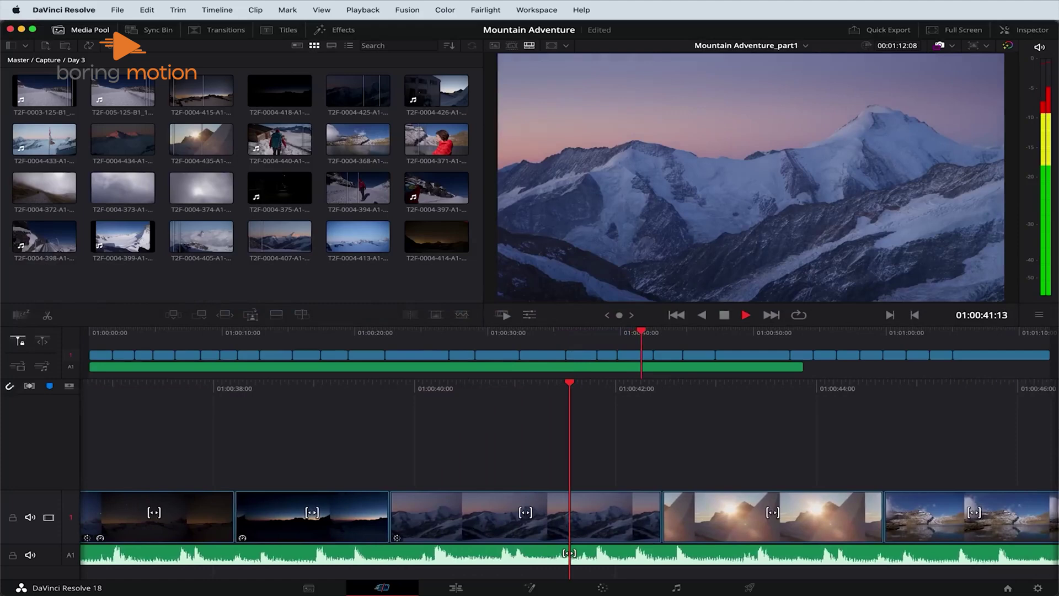
pyautogui.press('space')
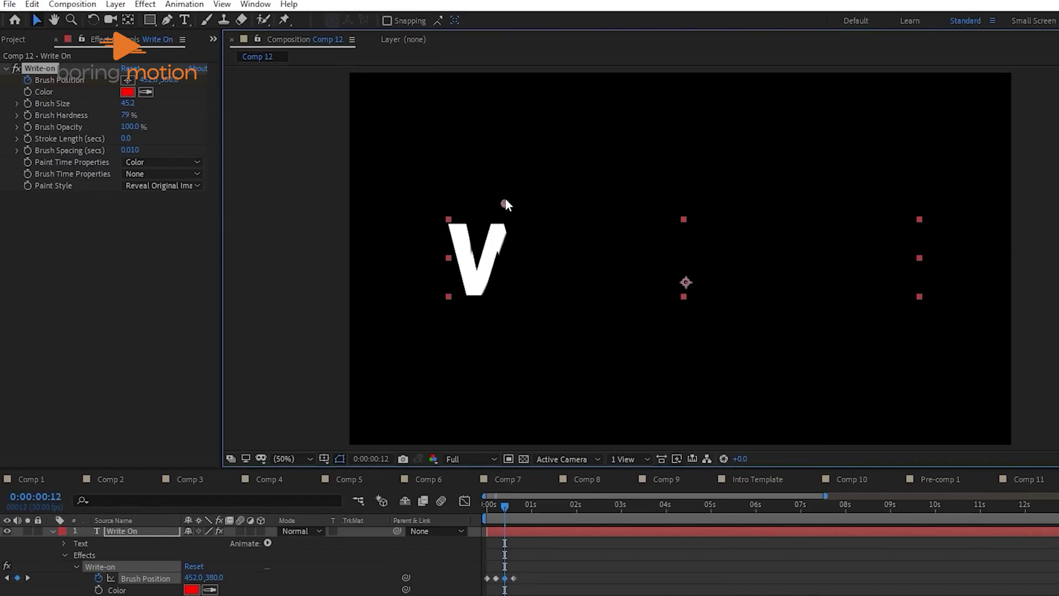
# Move the Write-on brush point to 432,700 and create a new linked After Effects composition.
pyautogui.moveTo(513, 306); pyautogui.dragTo(498, 314)
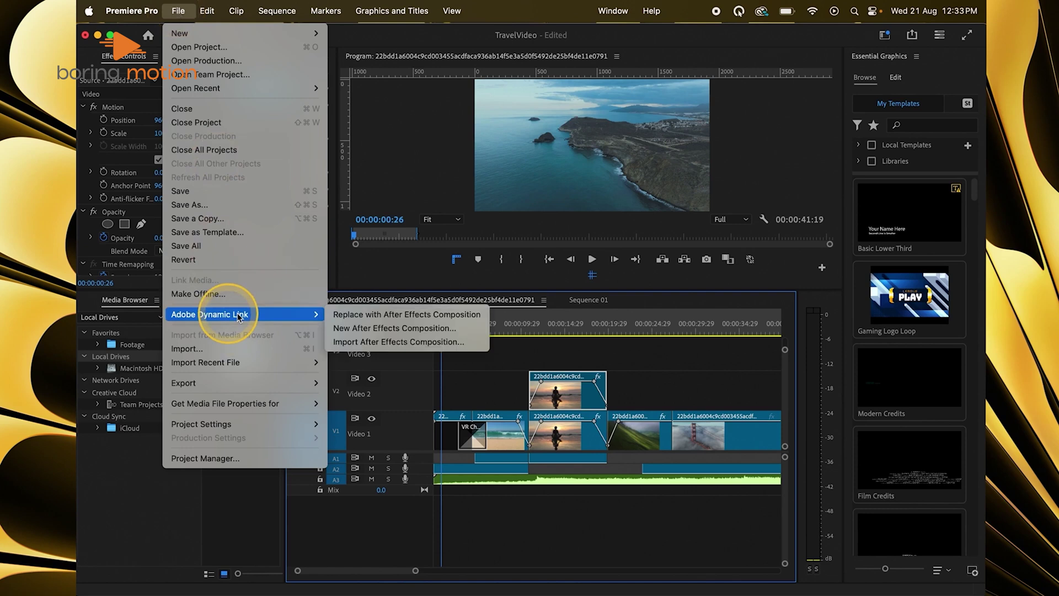
pyautogui.click(395, 328)
pyautogui.click(632, 538)
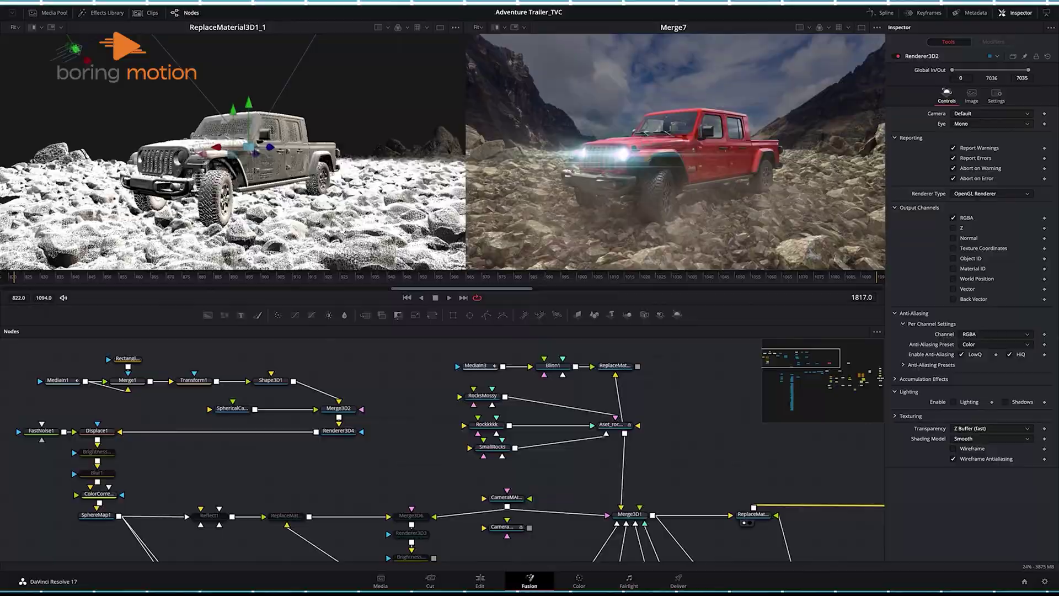
# Feed MediaIn1 into CleanPlate1, then erode/grow its edges and fill its holes.
pyautogui.moveTo(286, 488); pyautogui.dragTo(312, 540)
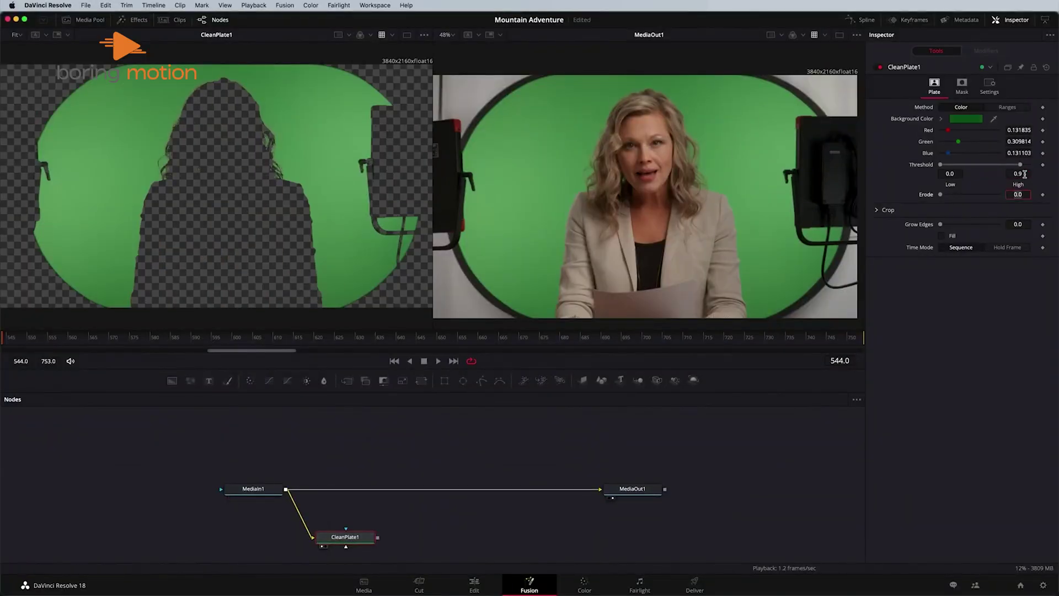
pyautogui.moveTo(940, 194); pyautogui.dragTo(946, 224)
pyautogui.click(942, 235)
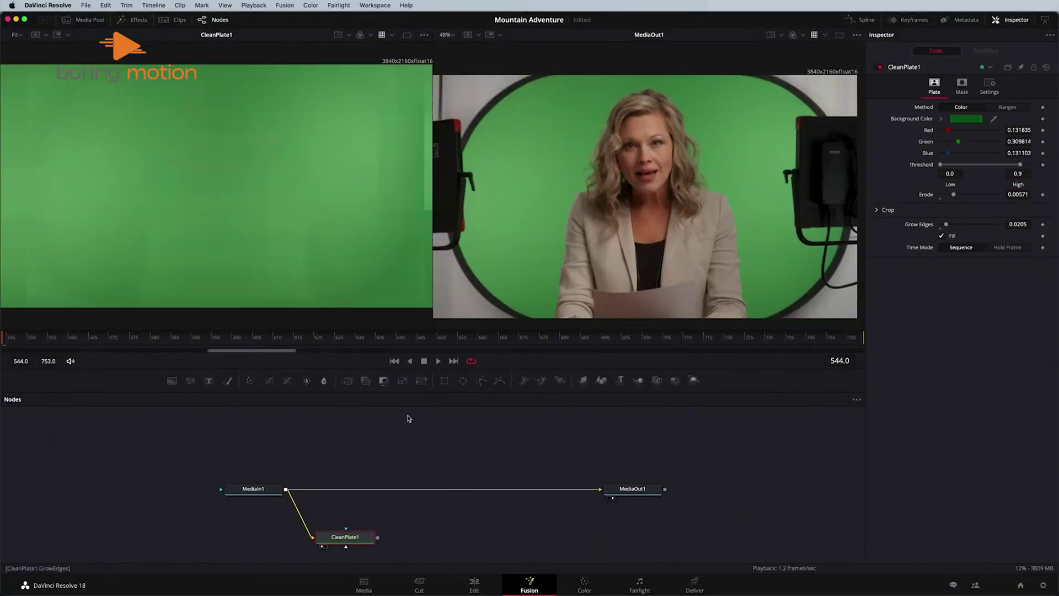
# Add a DeltaKeyer node, output it to MediaOut1 and connect CleanPlate1 to its clean plate input.
pyautogui.hotkey('shift', 'space')
pyautogui.write('delta')
pyautogui.press('Return')
pyautogui.click(287, 491)
pyautogui.press('1')
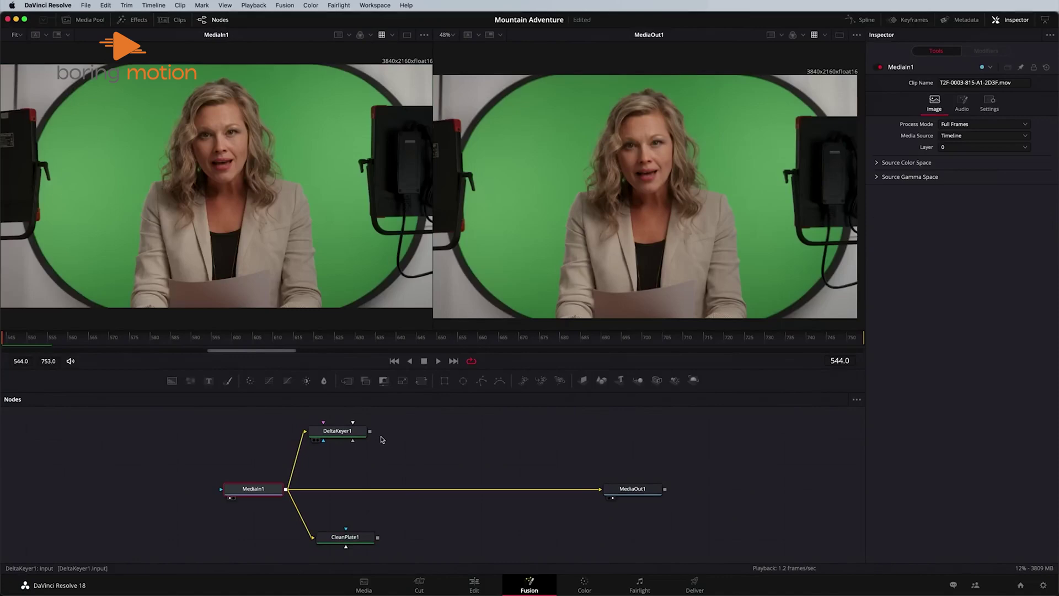
pyautogui.moveTo(369, 431); pyautogui.dragTo(602, 489)
pyautogui.click(378, 466)
pyautogui.moveTo(337, 431); pyautogui.dragTo(353, 477)
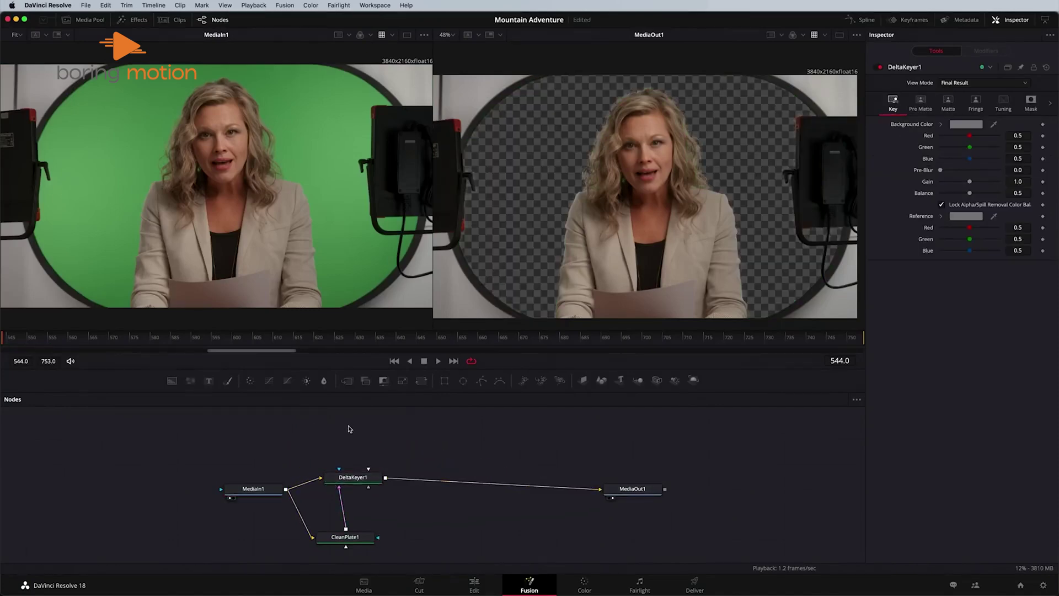
# Add Polygon1, route it into DeltaKeyer1's garbage matte input and view the resulting matte.
pyautogui.hotkey('shift', 'space')
pyautogui.write('poly')
pyautogui.press('Return')
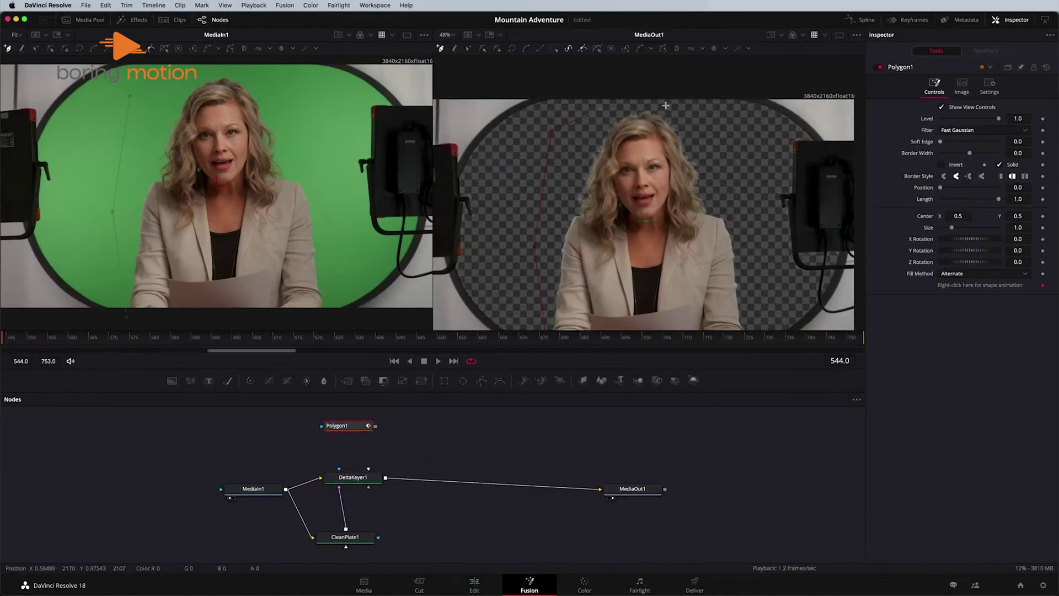
pyautogui.moveTo(375, 426); pyautogui.dragTo(365, 476)
pyautogui.click(399, 502)
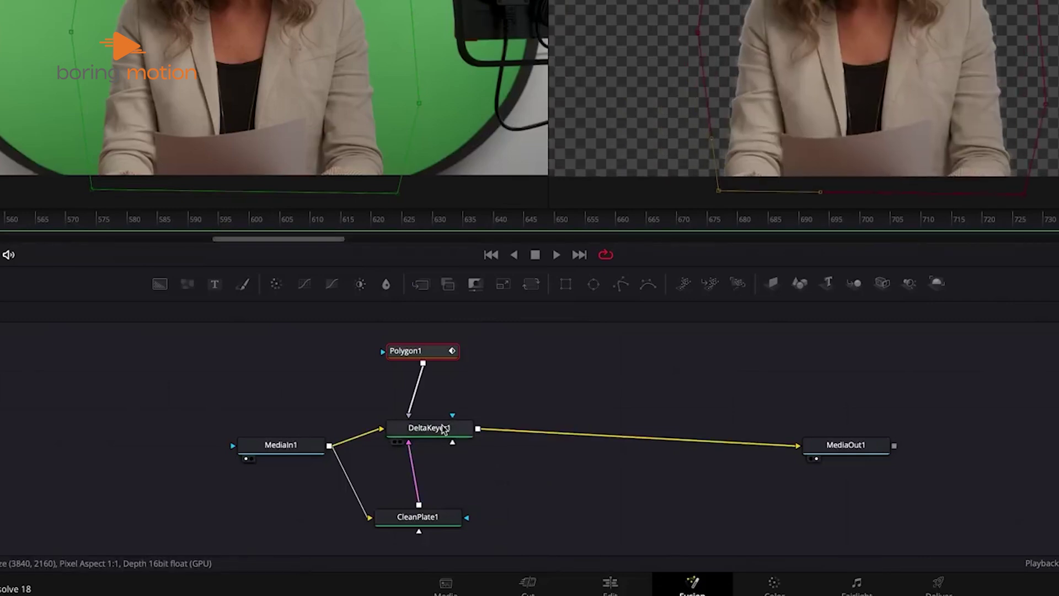
pyautogui.click(444, 429)
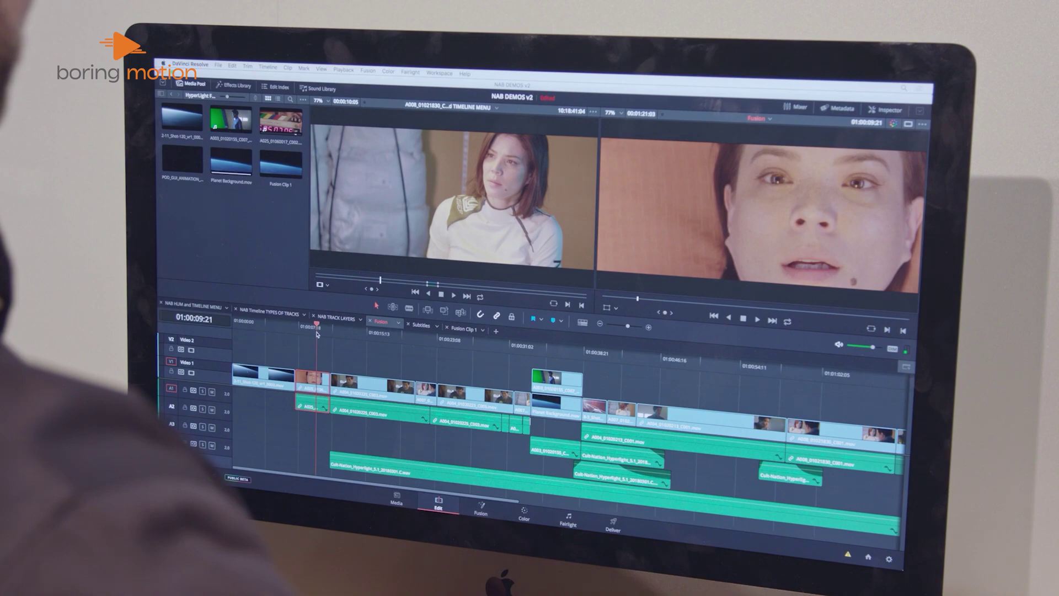
# On the Fusion page, browse the Effects Library's Paint and then Transform categories.
pyautogui.click(480, 506)
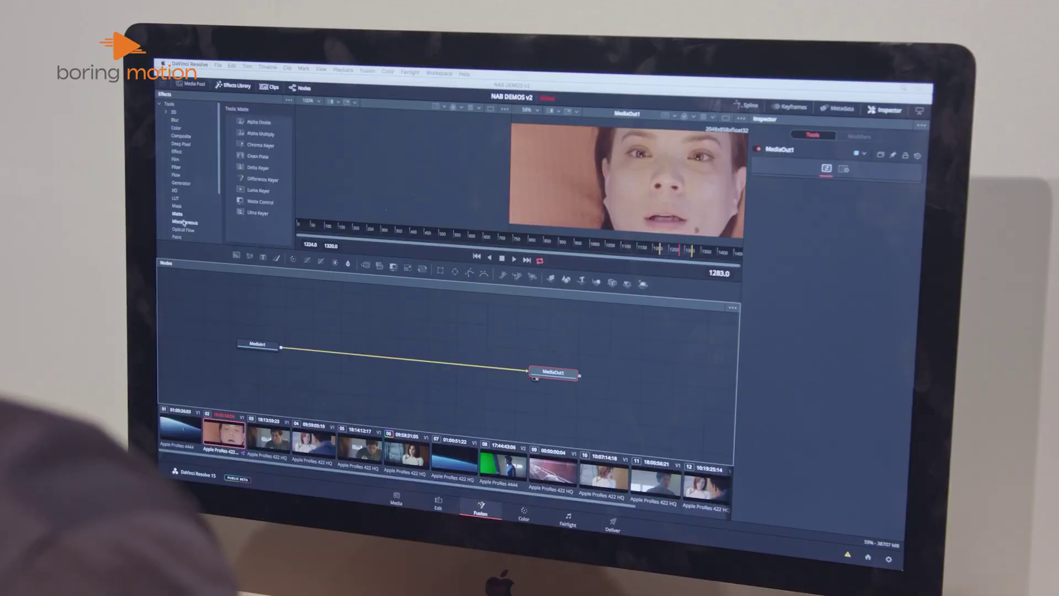
pyautogui.scroll(-2, 184, 223)
pyautogui.click(185, 190)
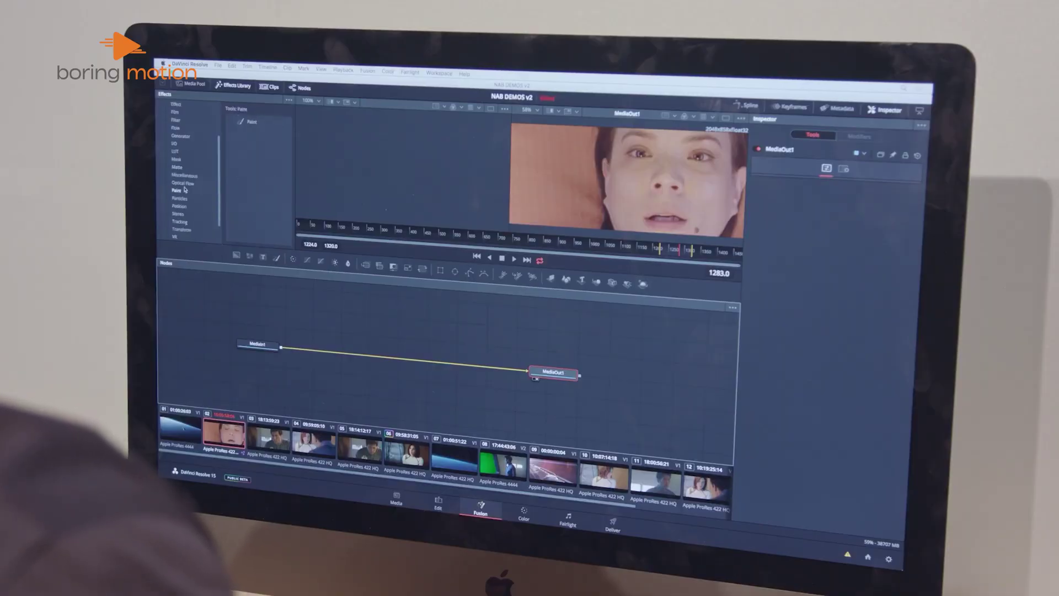
pyautogui.click(185, 231)
pyautogui.scroll(-2, 184, 225)
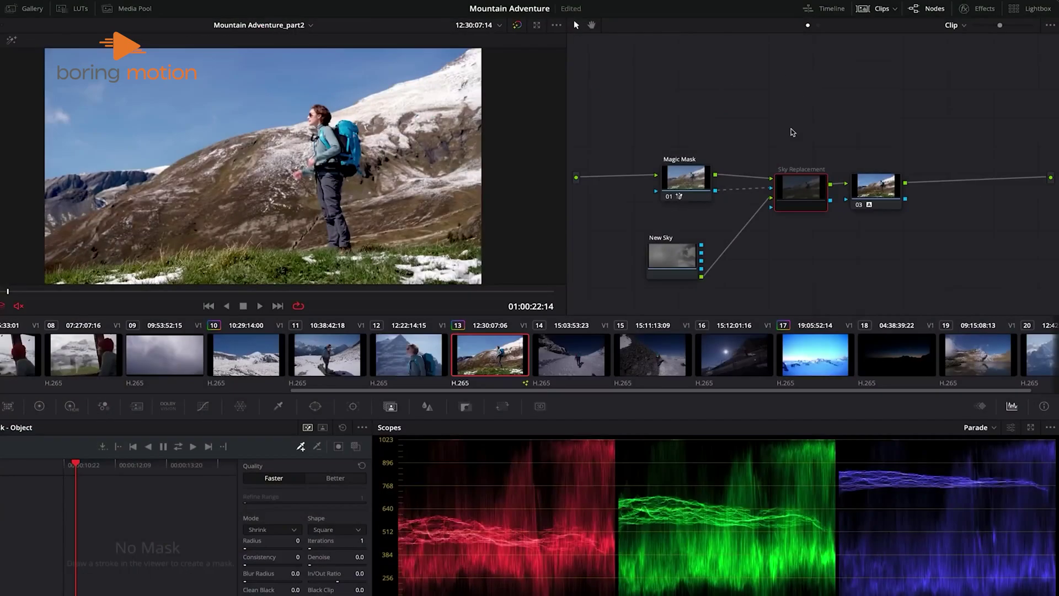
# Compare the original sky, apply the Sky Replacement effect and track the Magic Mask through the clip.
pyautogui.hotkey('ctrl', 'd')
pyautogui.hotkey('ctrl', 'd')
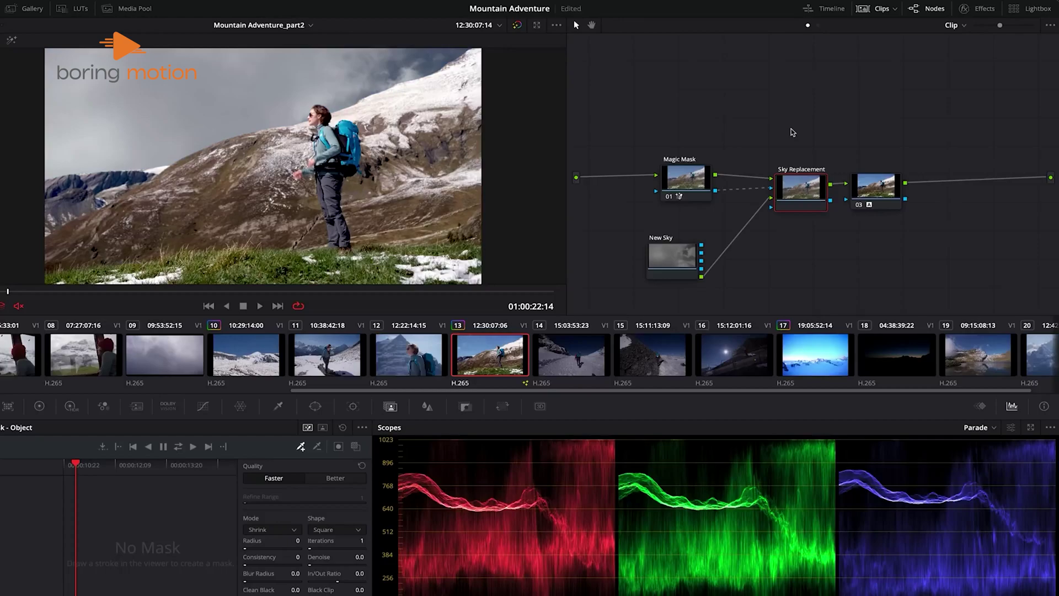
pyautogui.hotkey('ctrl', 'd')
pyautogui.hotkey('ctrl', 'd')
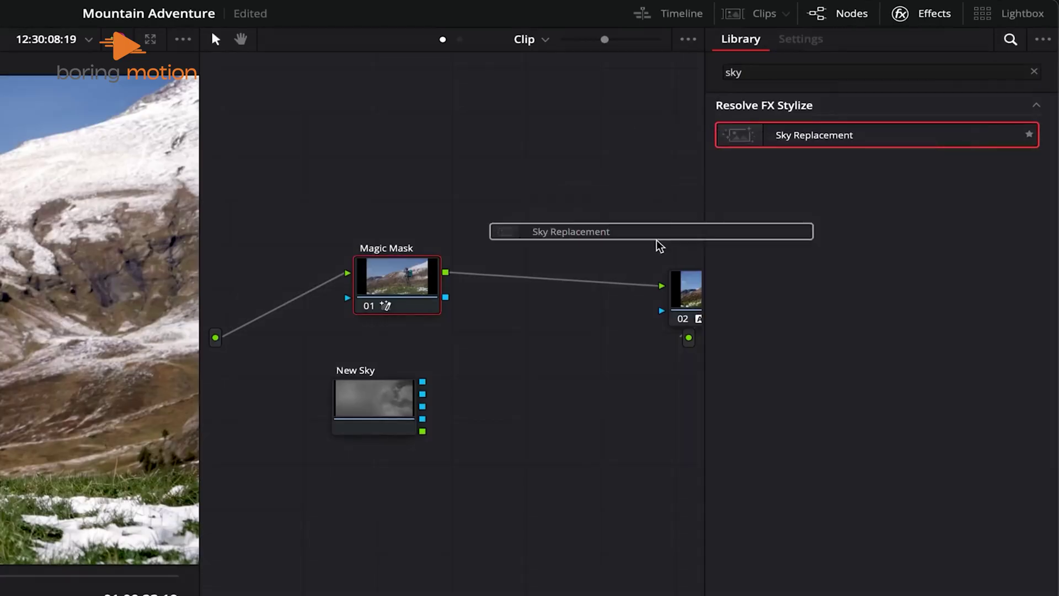
pyautogui.moveTo(657, 243); pyautogui.dragTo(590, 284)
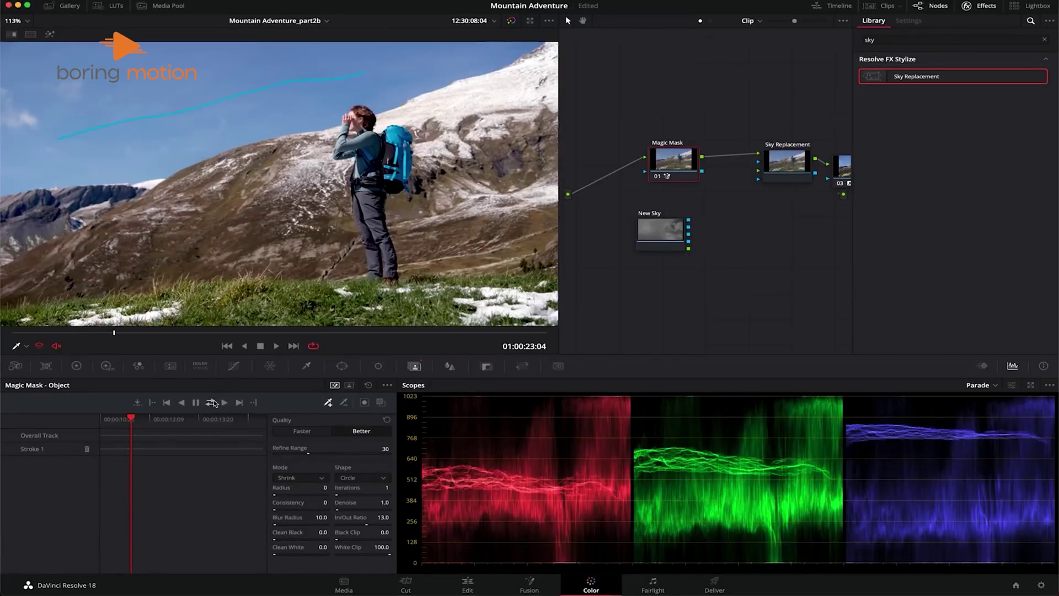
pyautogui.click(213, 403)
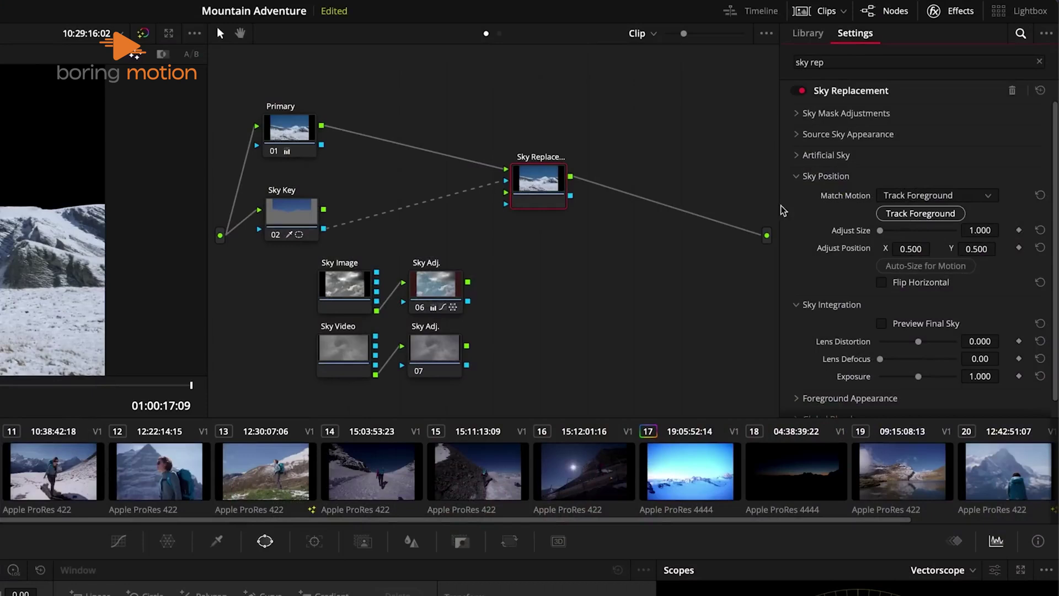
# Feed Sky Adj. into the sky replacement, link Resolve Logo to the Surface Tracker and reset its mesh.
pyautogui.moveTo(502, 202); pyautogui.dragTo(505, 194)
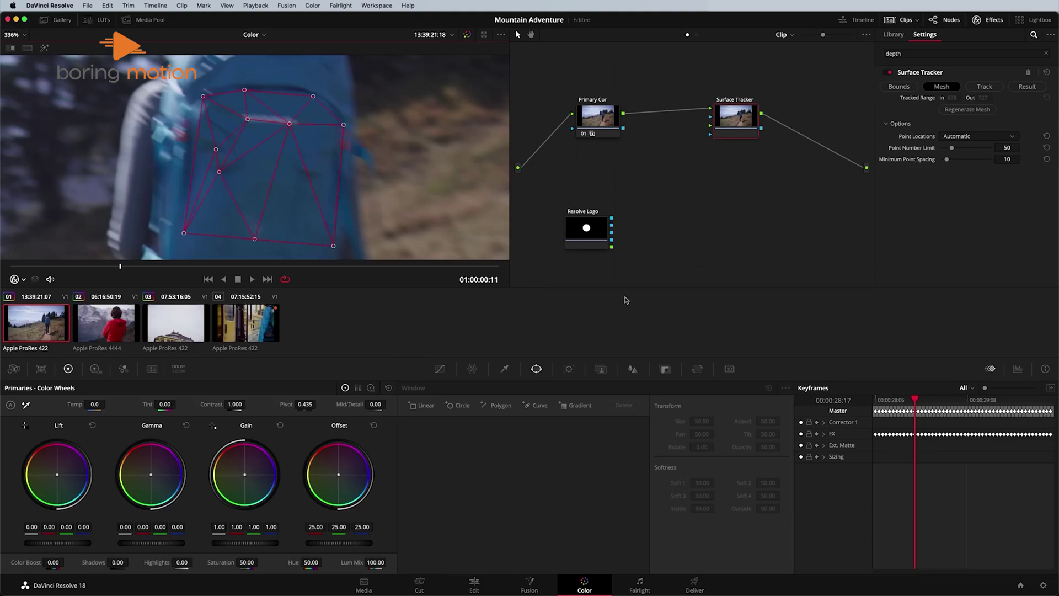
pyautogui.moveTo(613, 221); pyautogui.dragTo(686, 150)
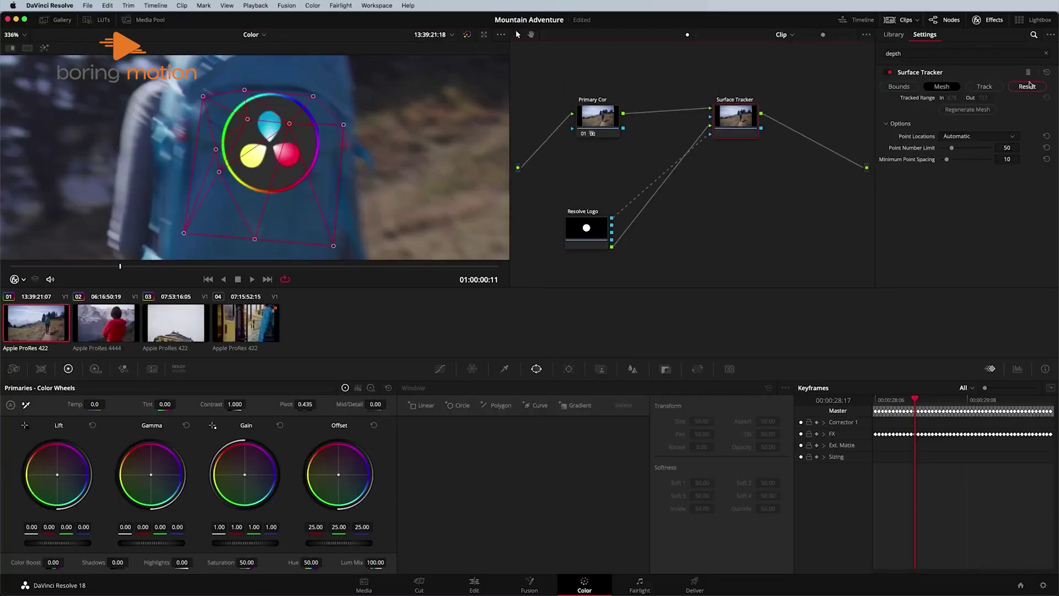
pyautogui.click(1030, 84)
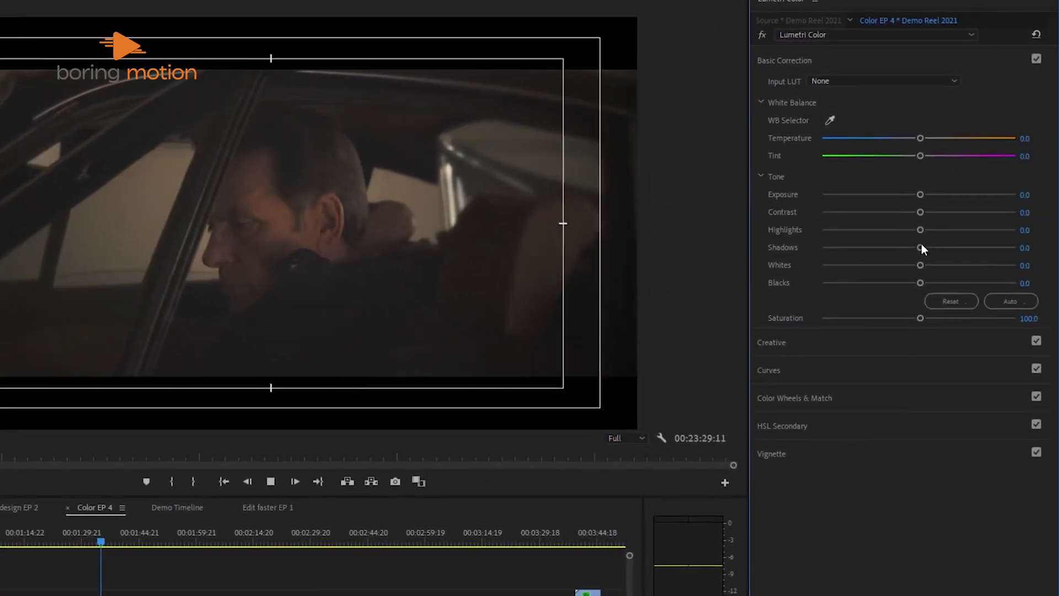
# Raise contrast to 88.8, then use HSL Secondary to saturate the red sunset hues and play back.
pyautogui.moveTo(925, 210); pyautogui.dragTo(924, 236)
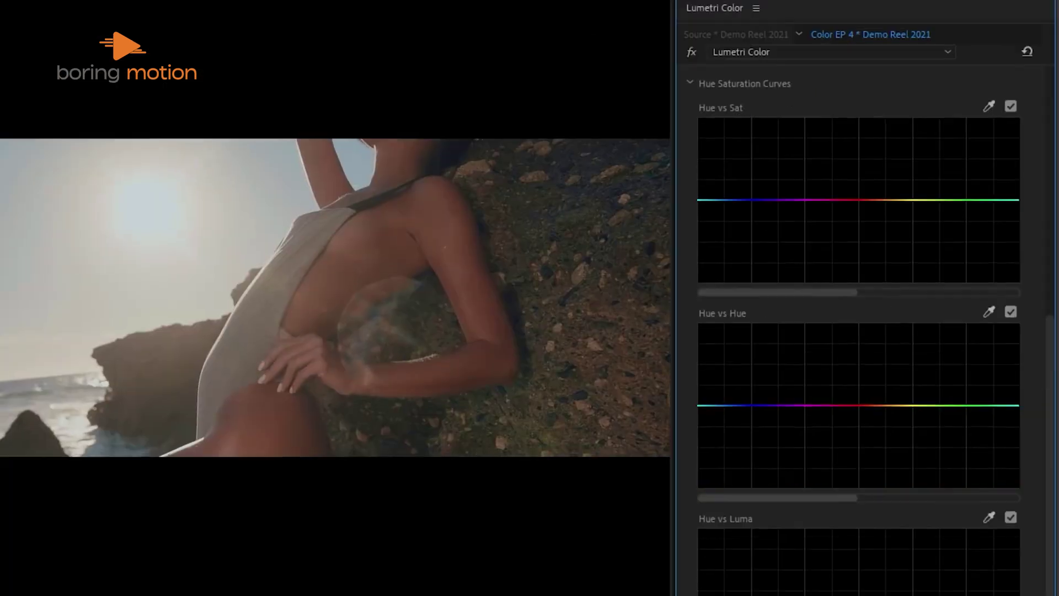
pyautogui.scroll(-3, 858, 331)
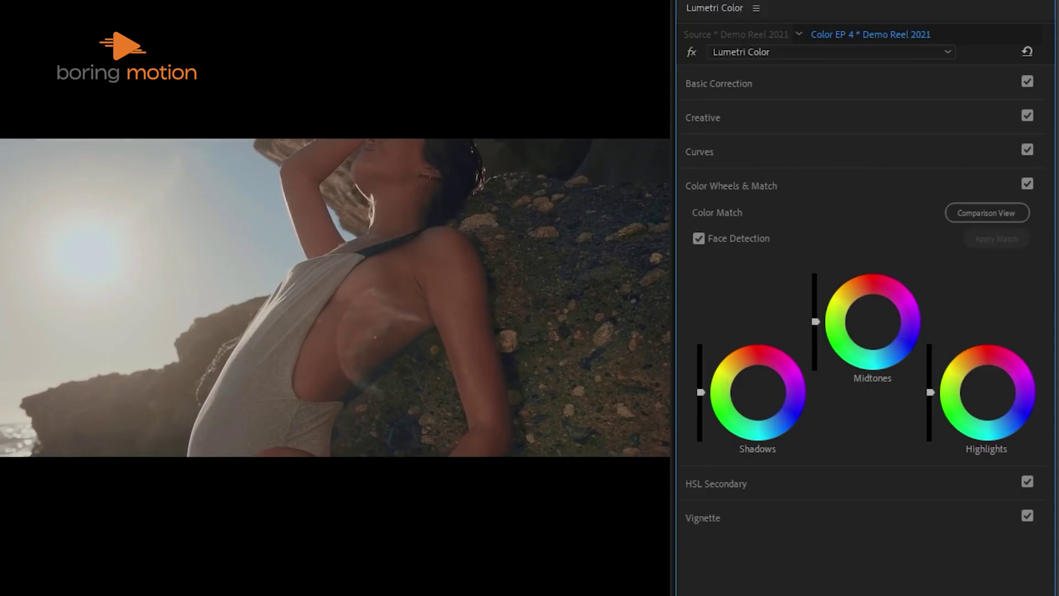
pyautogui.click(733, 491)
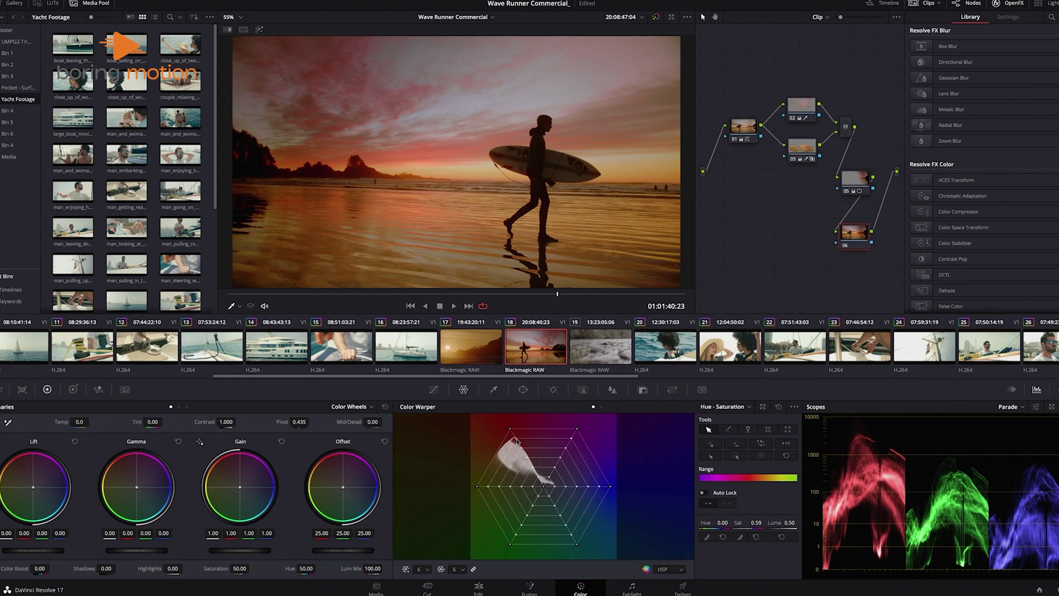
pyautogui.moveTo(517, 441); pyautogui.dragTo(519, 433)
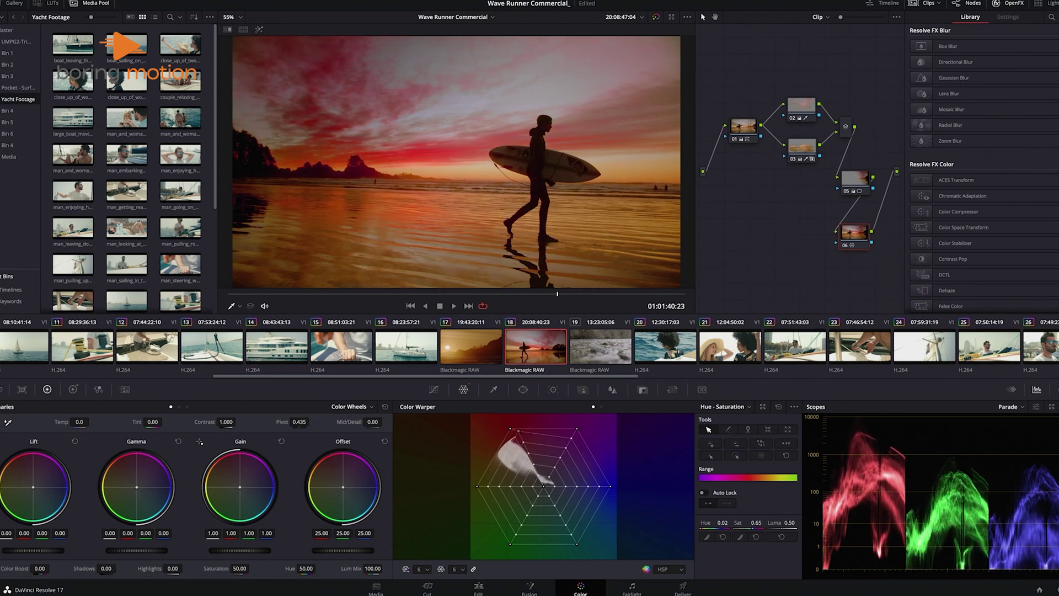
pyautogui.press('space')
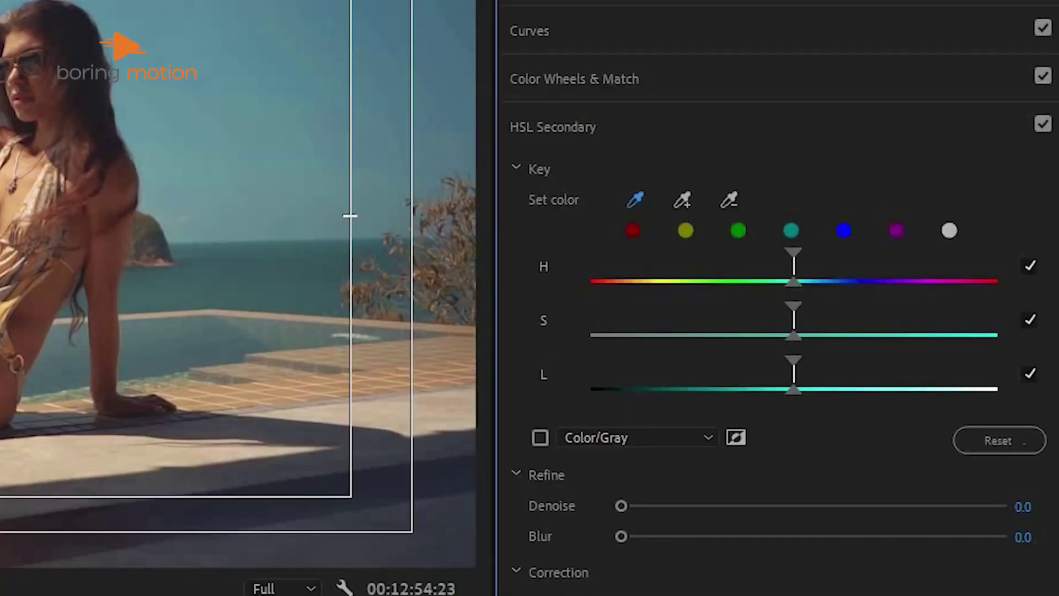
# Switch the HSL Secondary key to the plus eyedropper for adding sampled colours.
pyautogui.click(683, 203)
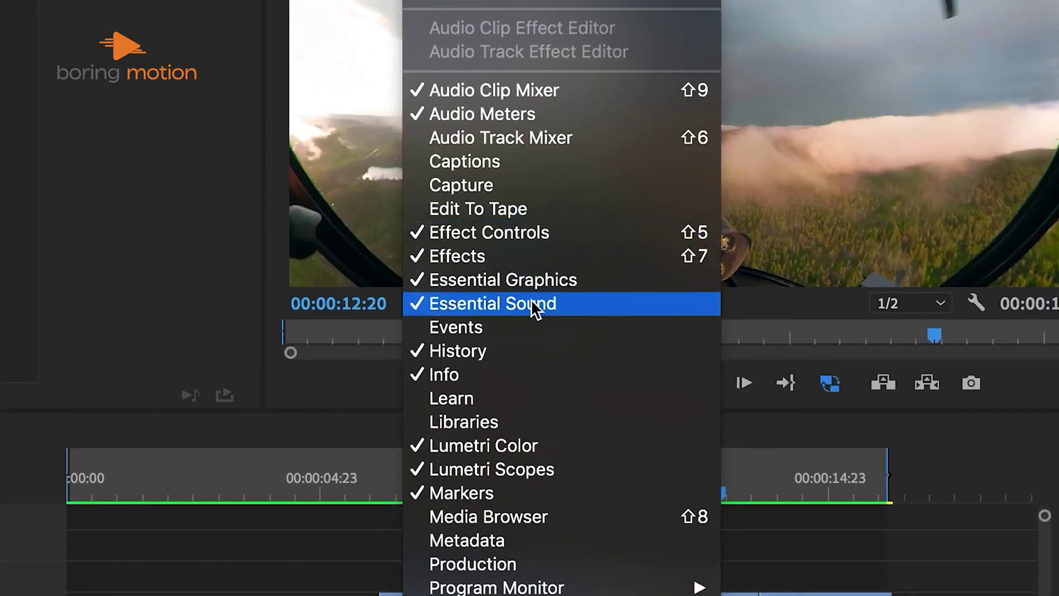
# Open Essential Sound and tag the A3 10 Min Helicopter Sound clip as SFX, then deselect it.
pyautogui.click(533, 304)
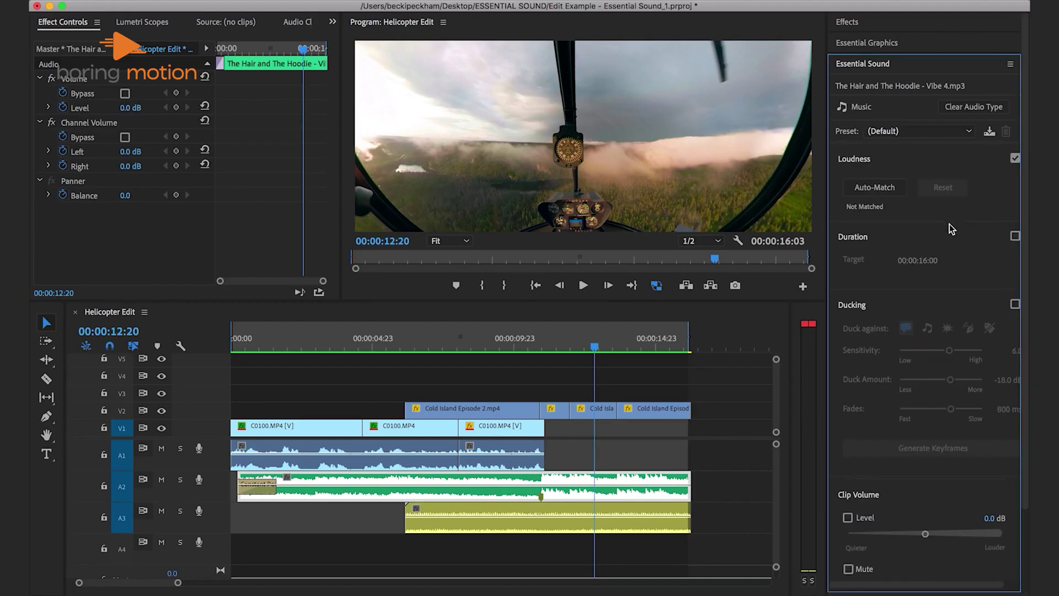
pyautogui.click(726, 516)
pyautogui.moveTo(707, 520); pyautogui.dragTo(616, 541)
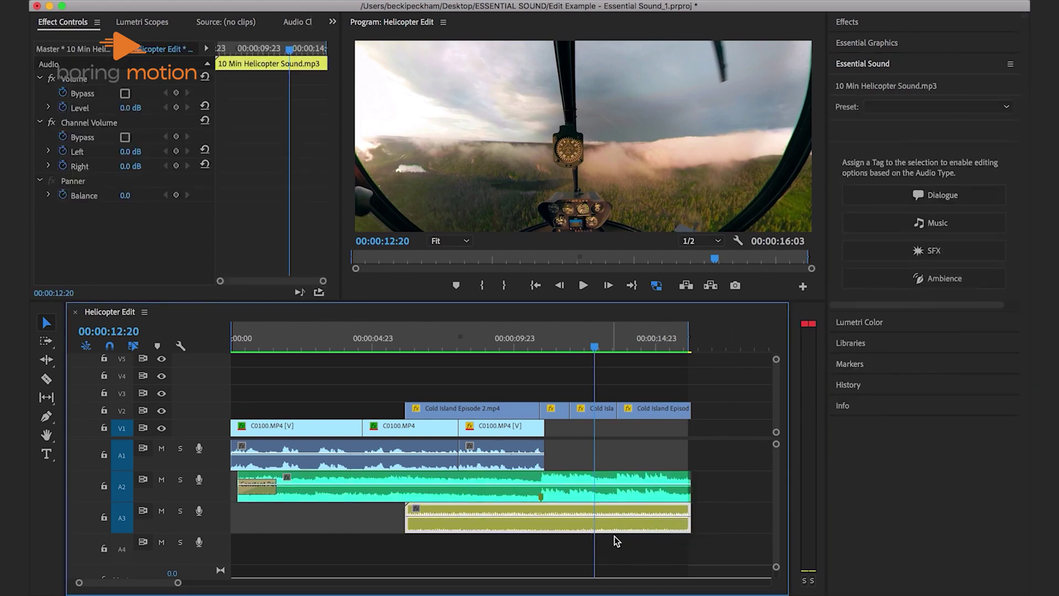
pyautogui.click(932, 253)
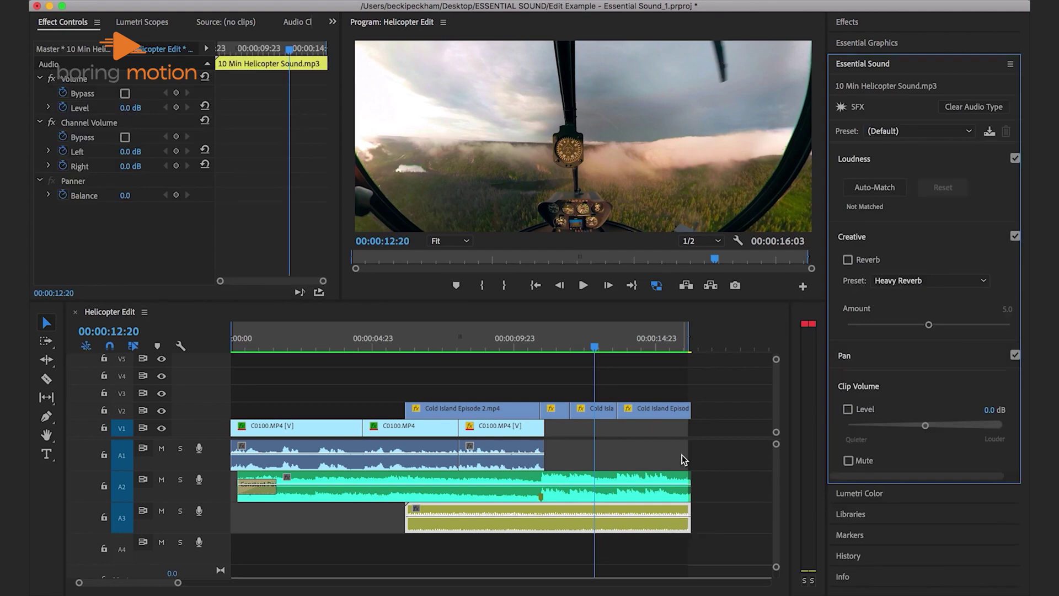
pyautogui.click(715, 477)
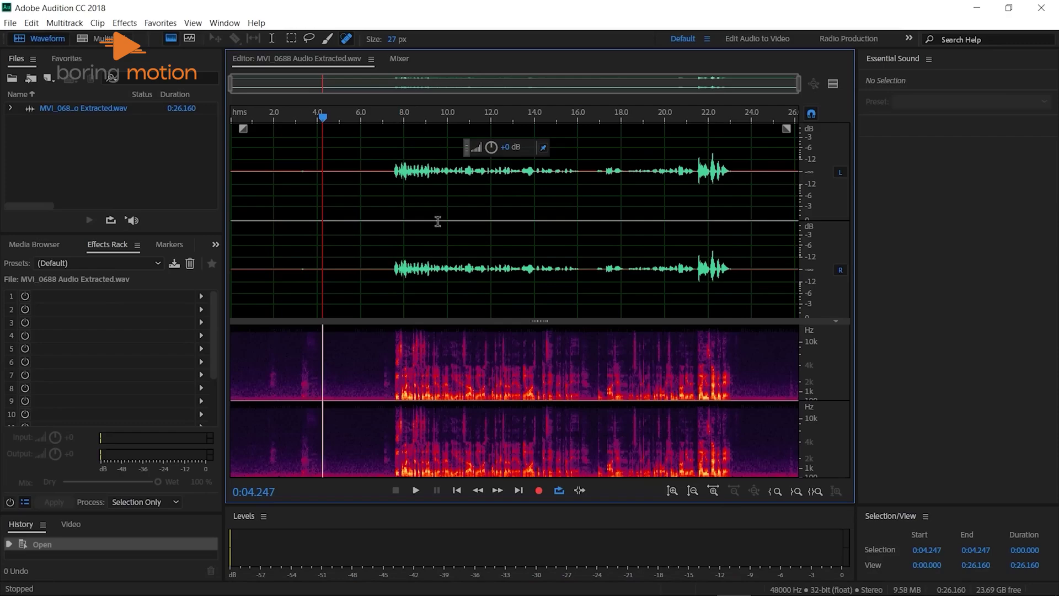
# Lower the system volume and play, then stop, the extracted MVI_0688 audio.
pyautogui.press('XF86AudioLowerVolume')
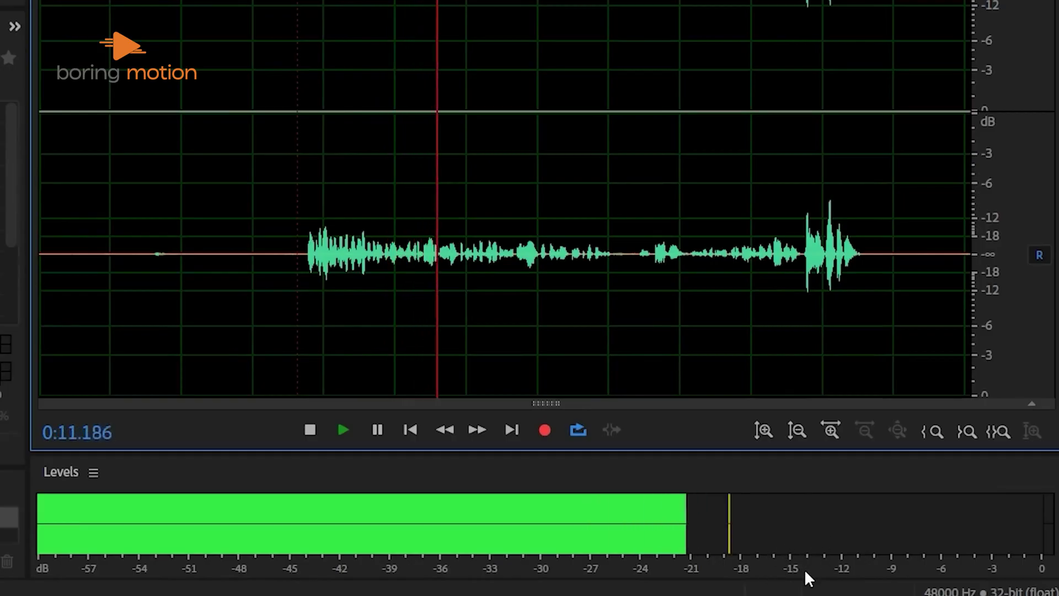
pyautogui.press('space')
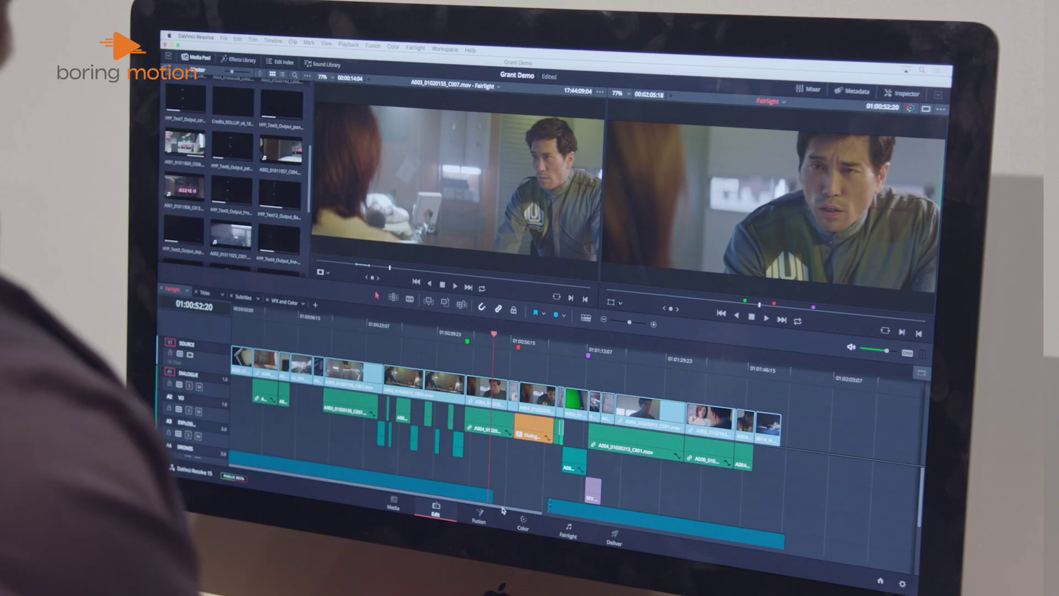
# On the Fairlight page, enable Voice Isolation and Dialogue Leveler in the Inspector.
pyautogui.click(572, 531)
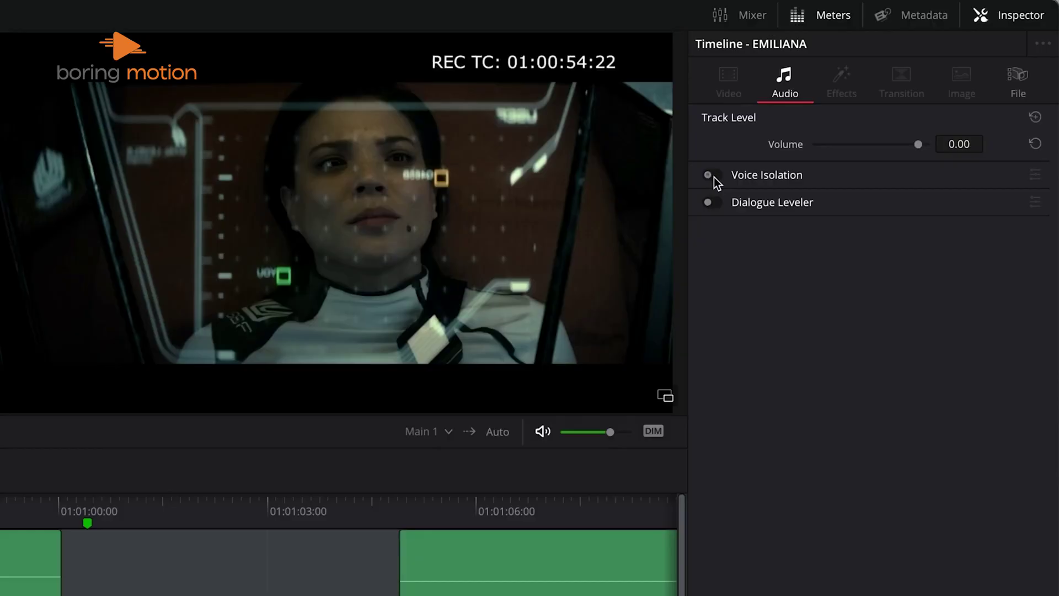
pyautogui.click(712, 175)
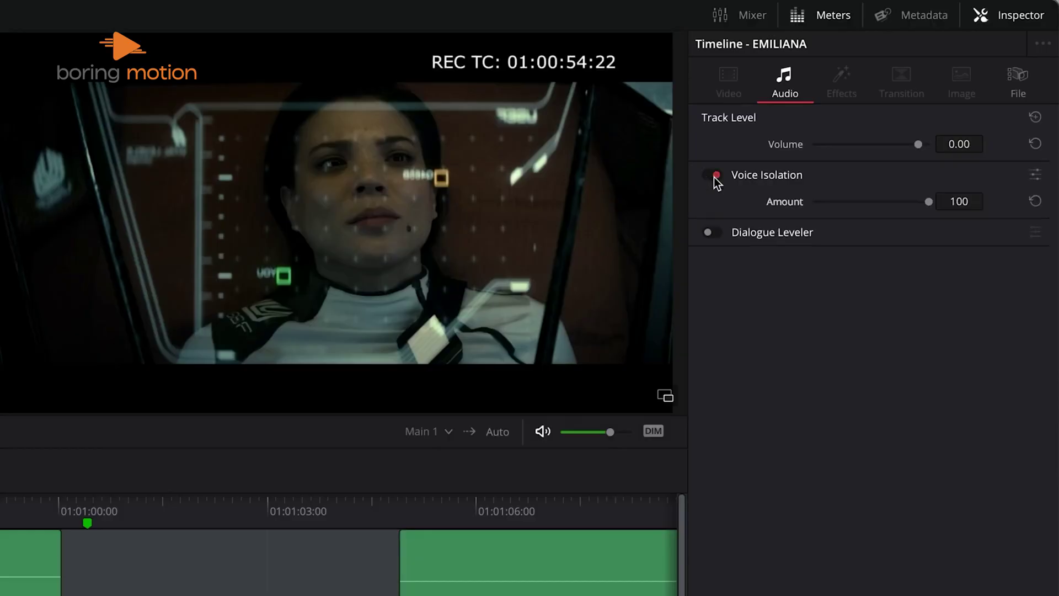
pyautogui.click(707, 232)
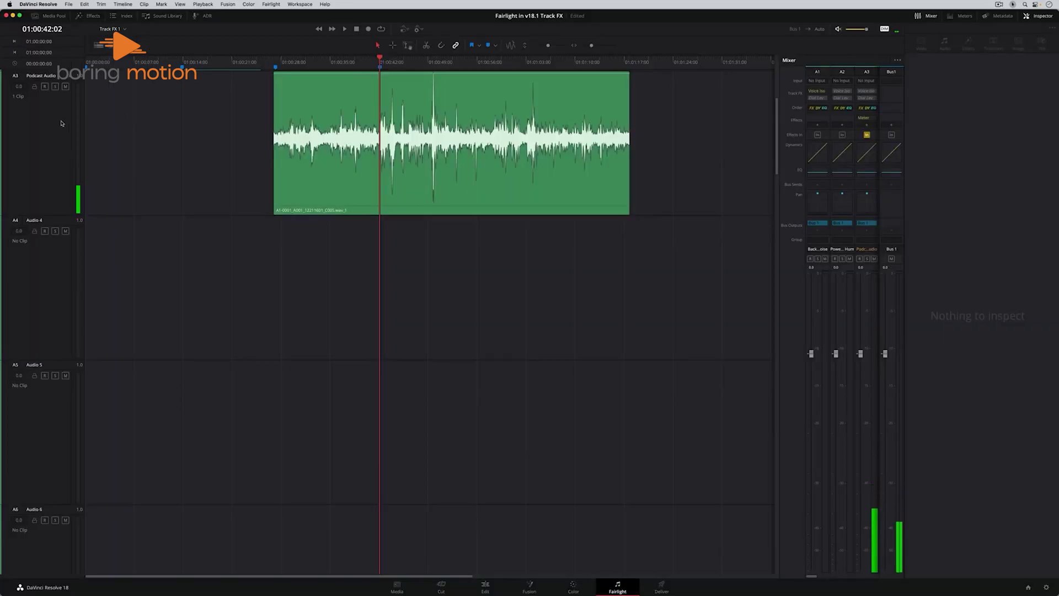
# Enable the Voice Iso track FX on the A3 Podcast Audio track and reposition its controls.
pyautogui.click(61, 123)
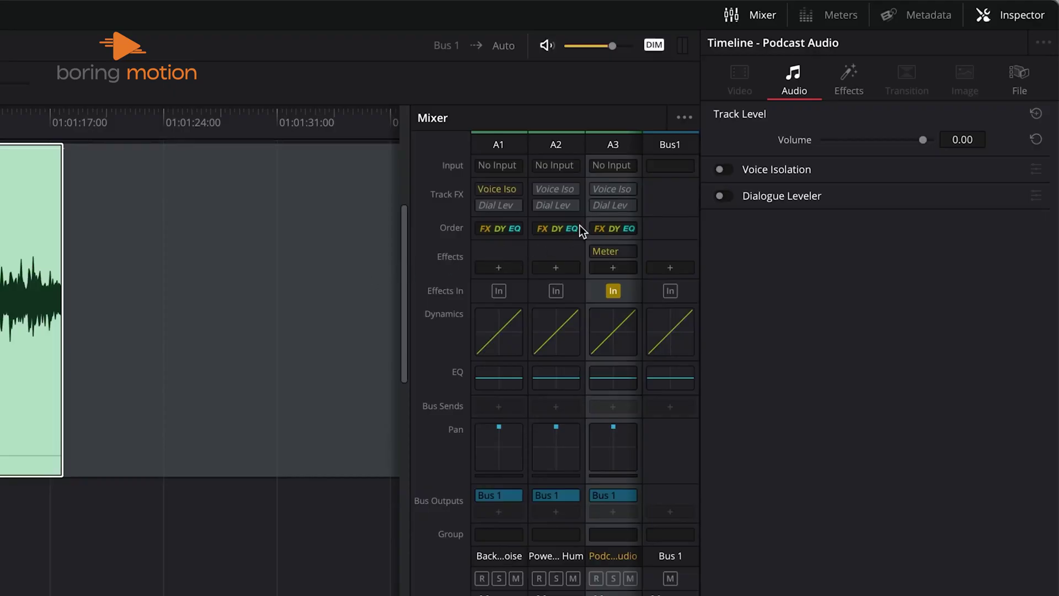
pyautogui.click(607, 190)
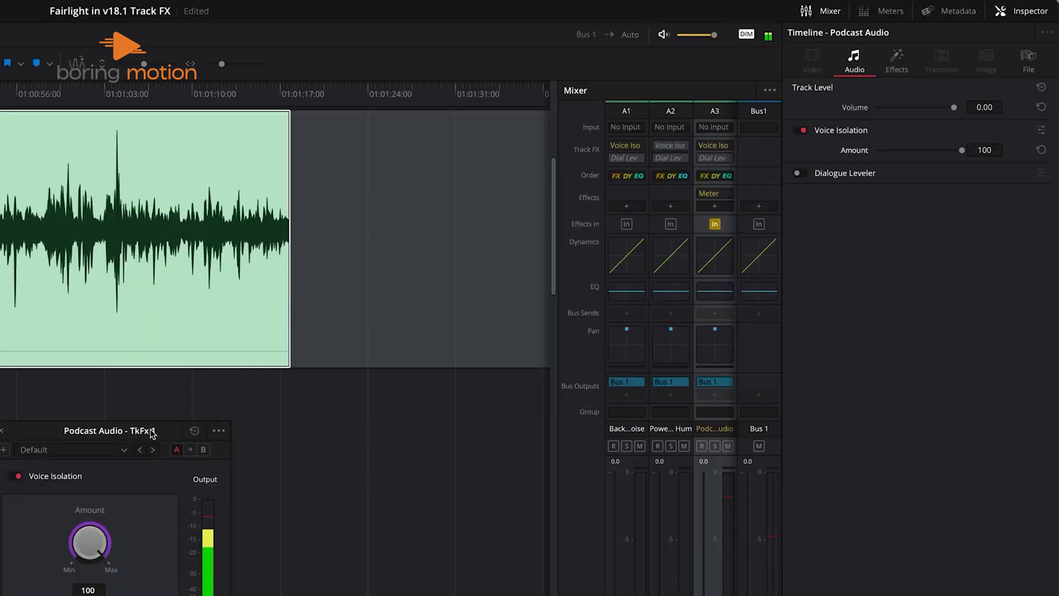
pyautogui.moveTo(152, 433); pyautogui.dragTo(465, 141)
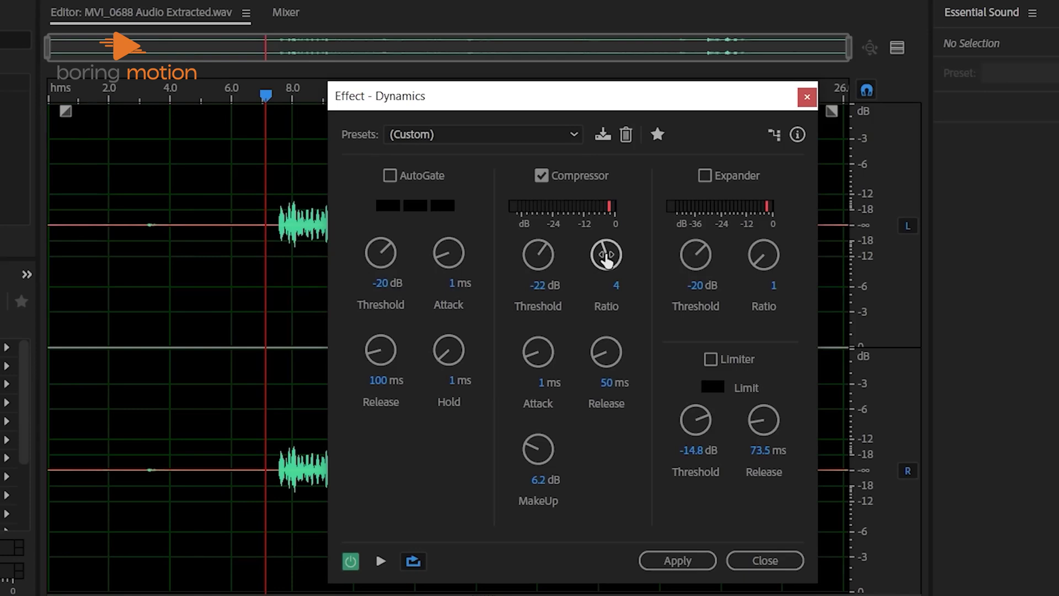
# Apply the Dynamics compressor: -22 dB threshold, ratio 4, 6.2 dB makeup gain.
pyautogui.click(668, 564)
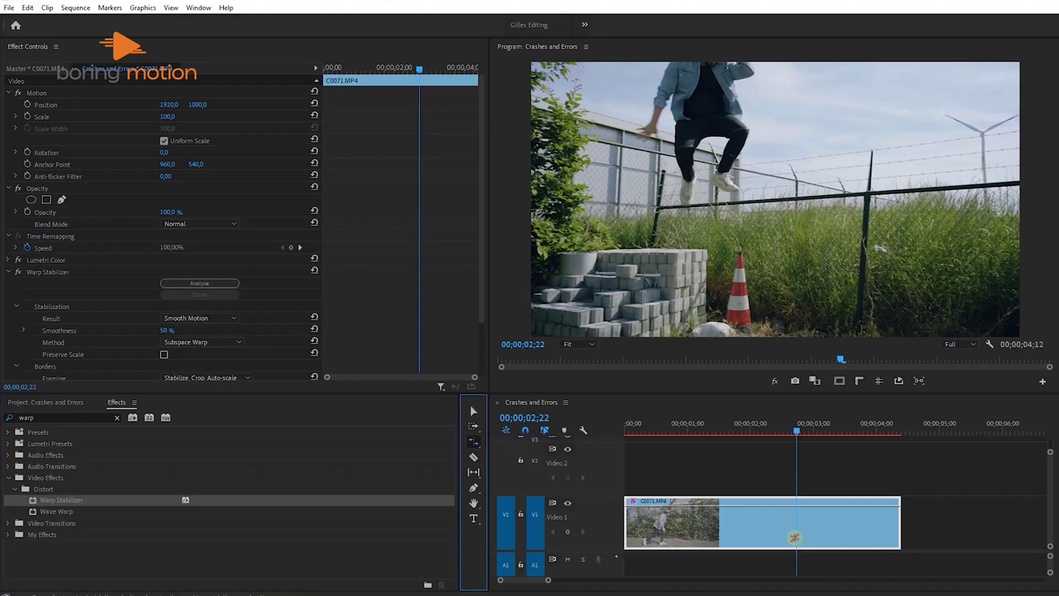
# Rate-stretch C0071.MP4 to 145.05%, nest it, and speed the nest to 197,01%.
pyautogui.moveTo(900, 518); pyautogui.dragTo(814, 514)
pyautogui.rightClick(716, 538)
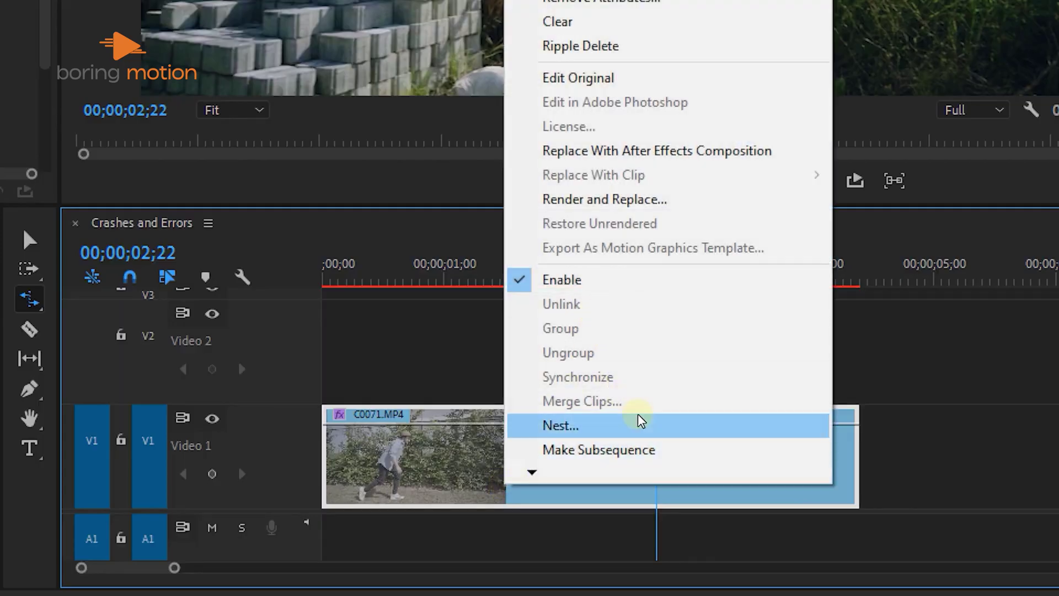
pyautogui.click(640, 420)
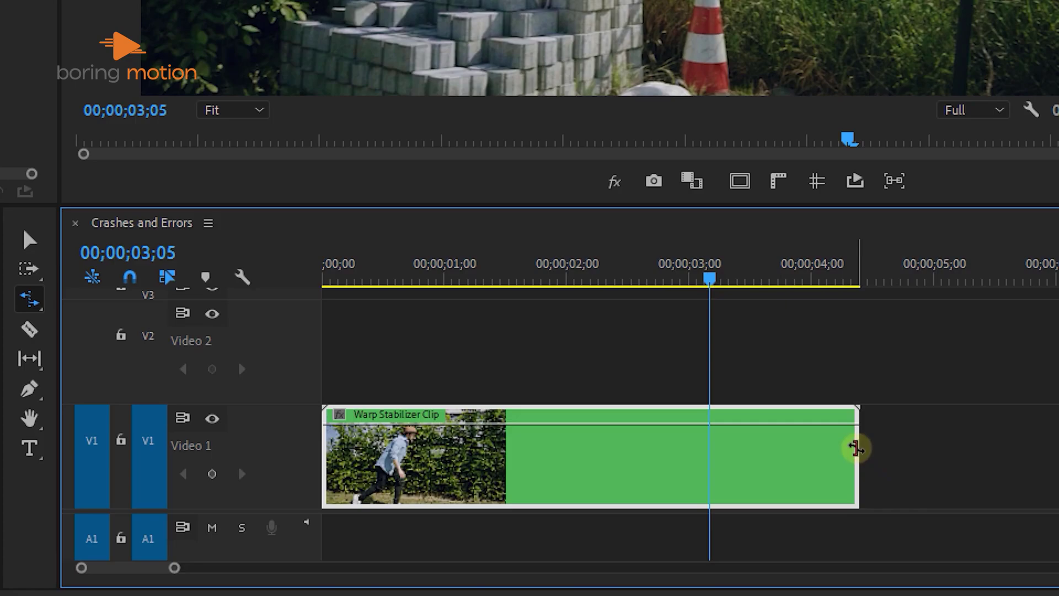
pyautogui.moveTo(858, 445); pyautogui.dragTo(593, 444)
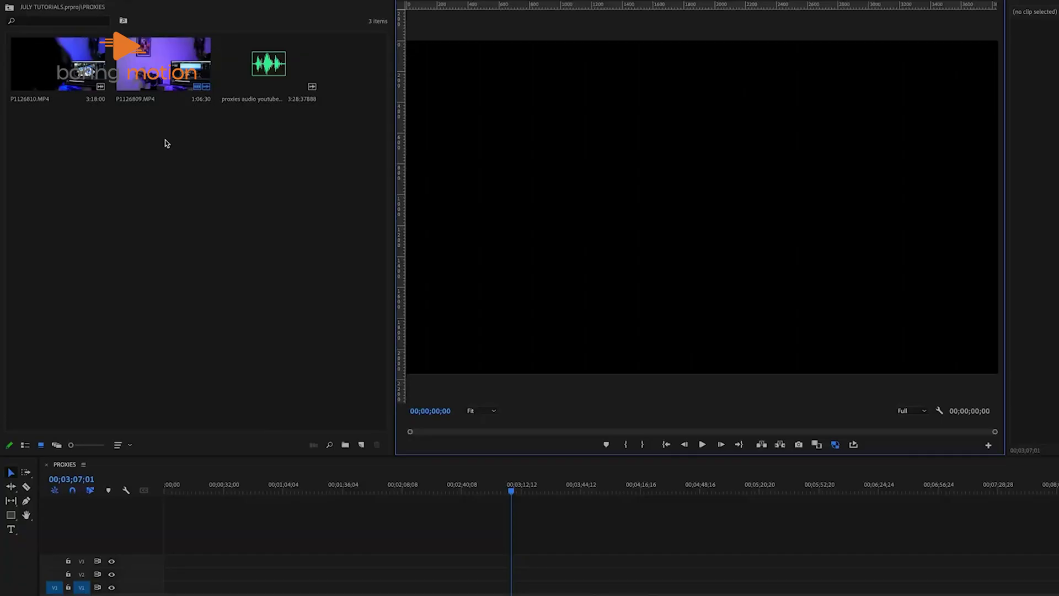
# Create proxies for the two selected bin clips using the QuickTime format.
pyautogui.moveTo(165, 142); pyautogui.dragTo(76, 80)
pyautogui.rightClick(68, 102)
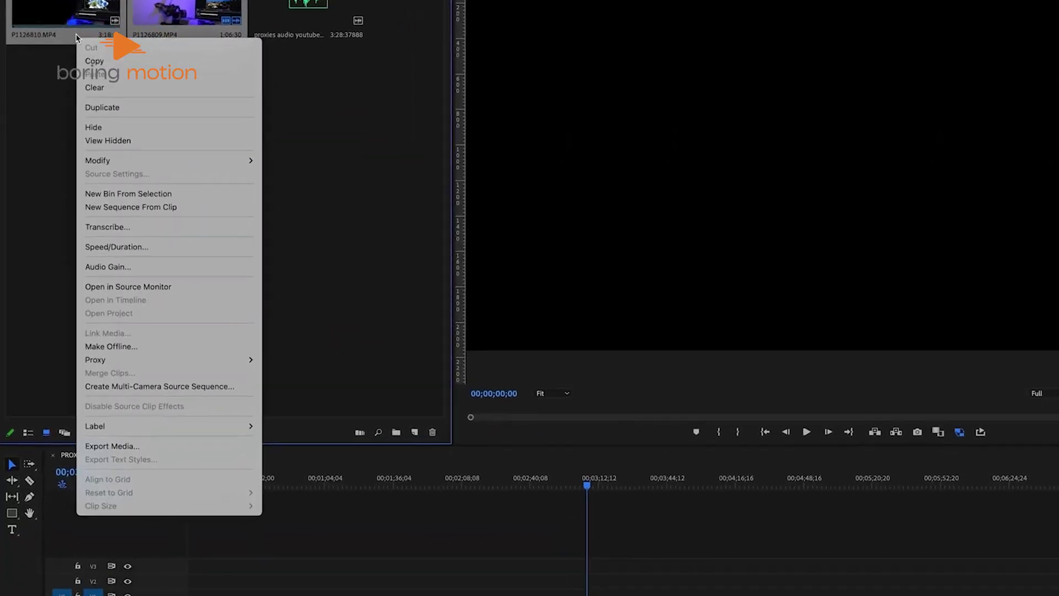
pyautogui.moveTo(146, 381)
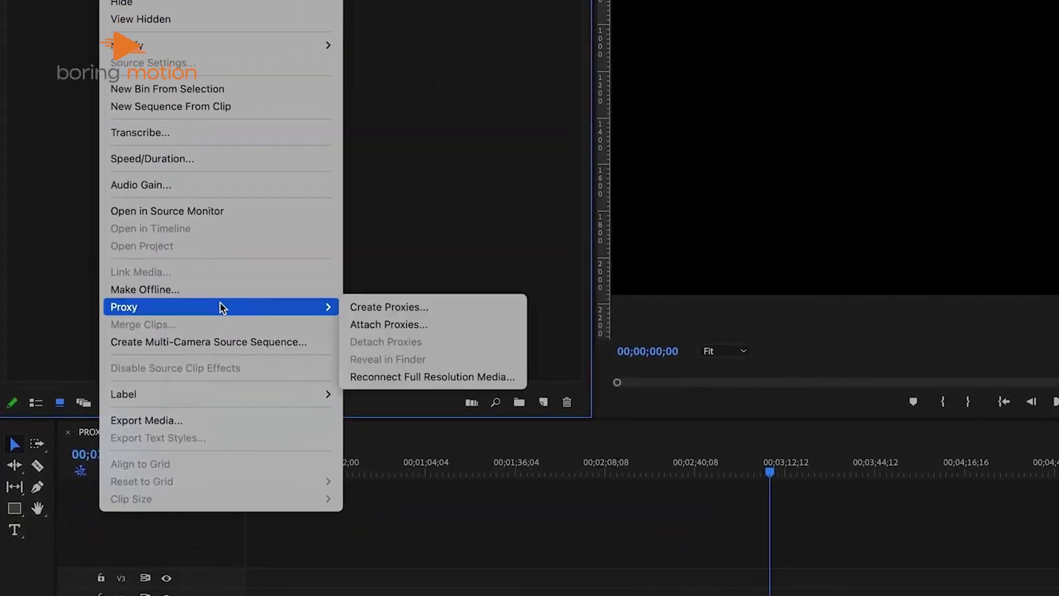
pyautogui.click(373, 308)
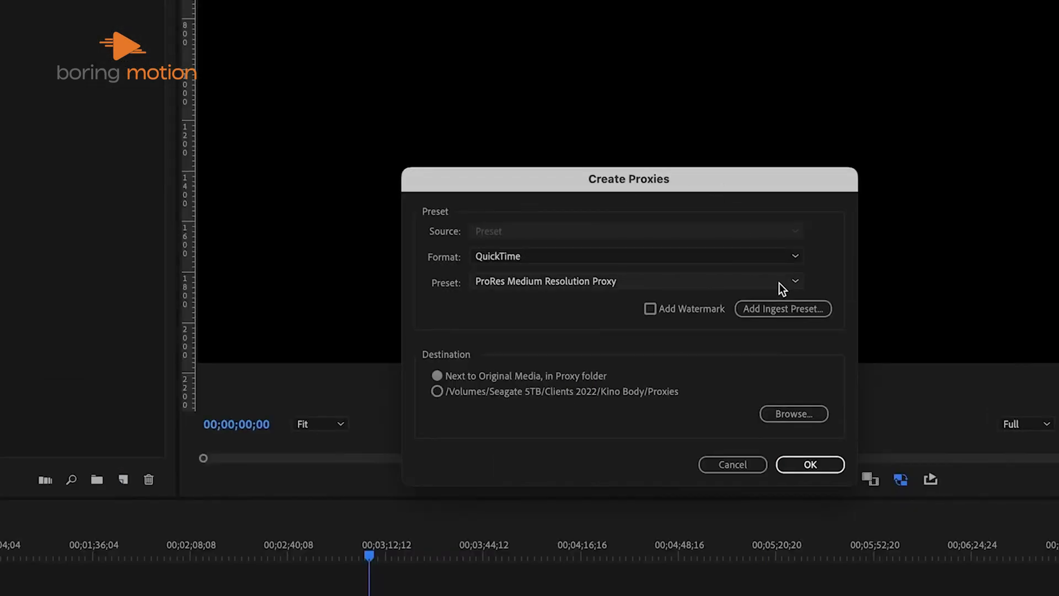
pyautogui.click(769, 260)
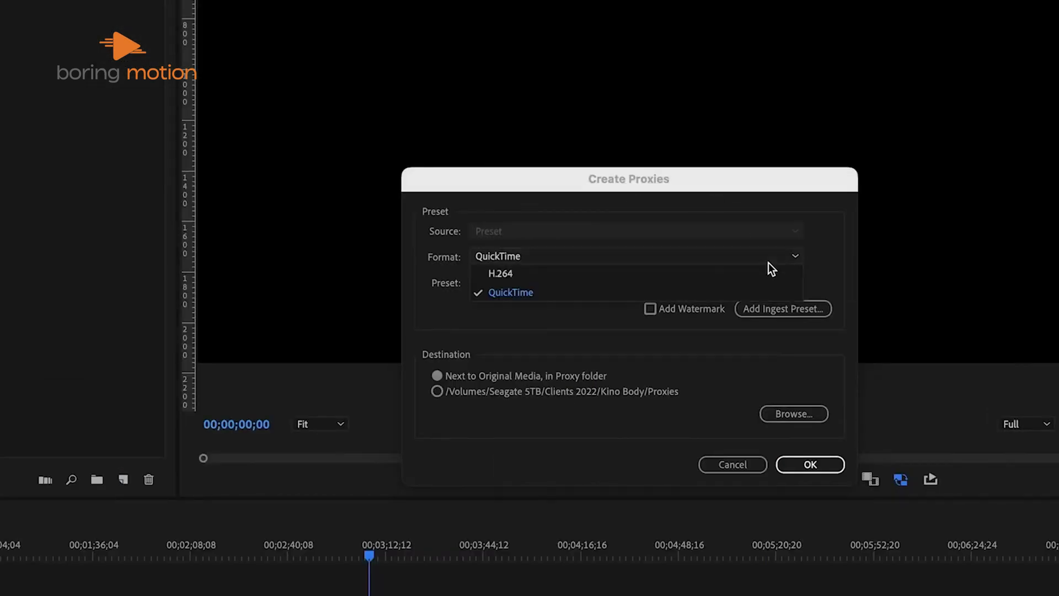
pyautogui.click(555, 296)
pyautogui.click(618, 282)
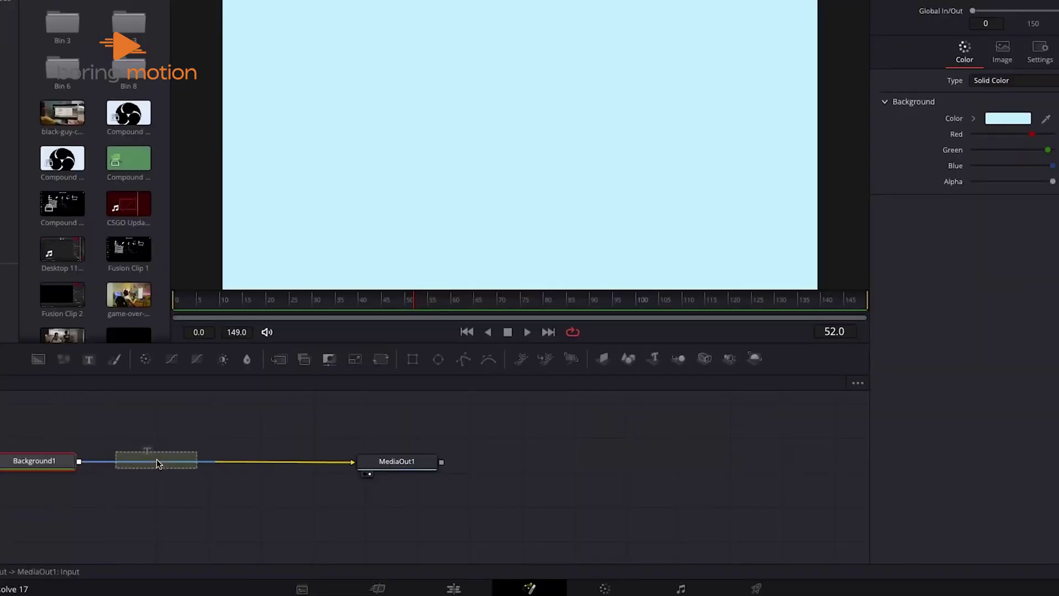
# Select Text1, smooth Rectangle1's Width keyframes, and widen the mask to reveal DAVINCI RESOLVE.
pyautogui.click(34, 499)
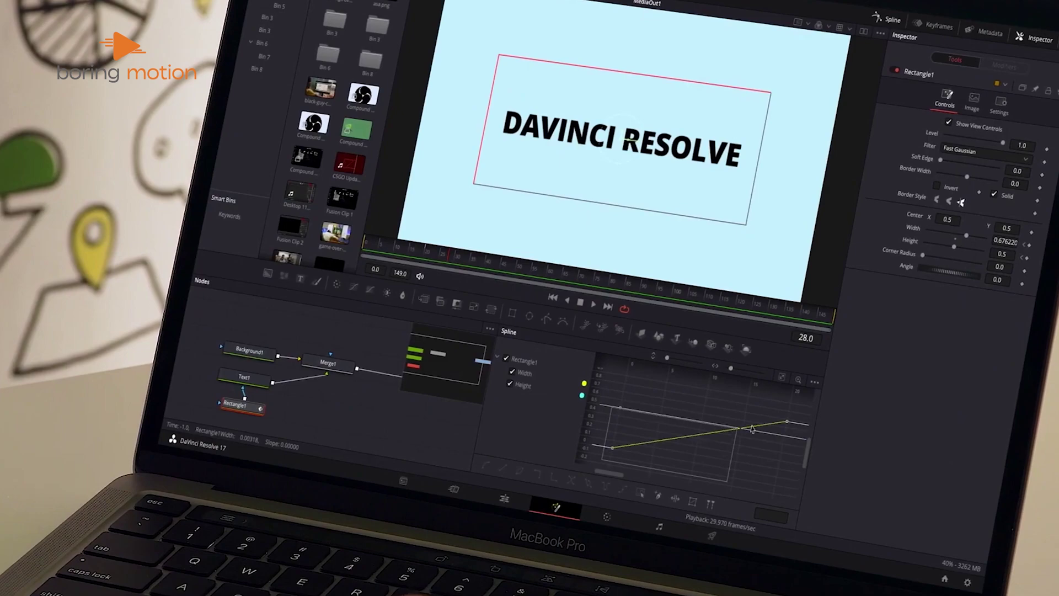
pyautogui.press('s')
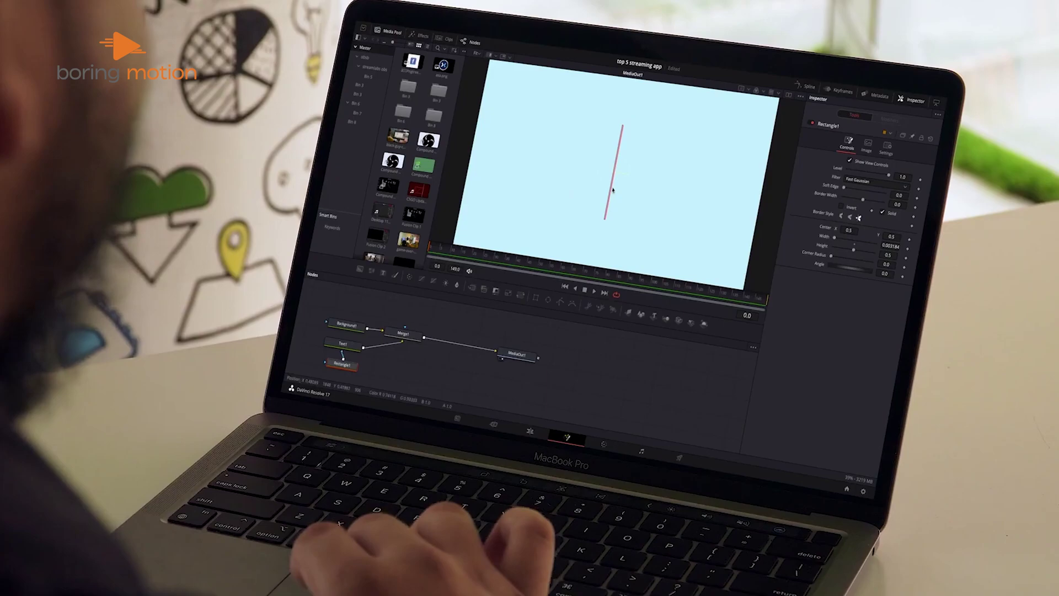
pyautogui.moveTo(611, 189); pyautogui.dragTo(560, 183)
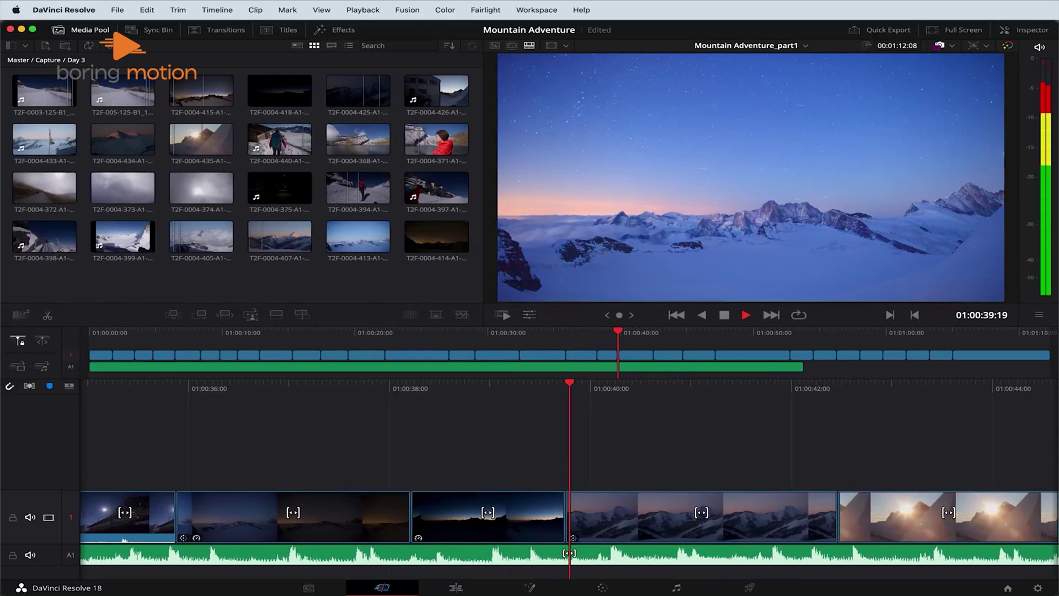
# Open Mountain Adventure's Project Settings from the gear icon at the bottom right.
pyautogui.click(1037, 588)
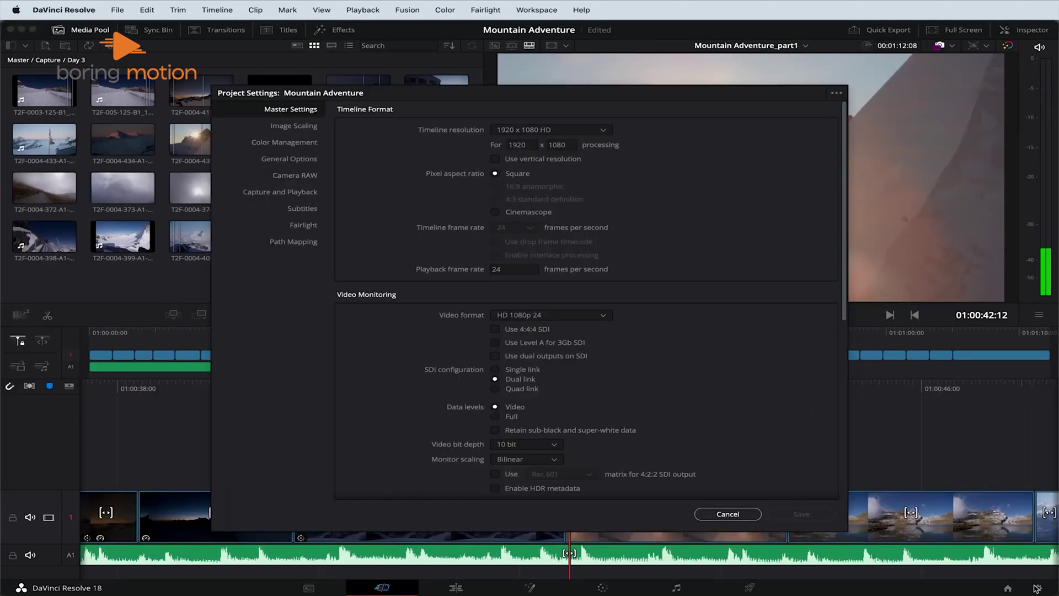